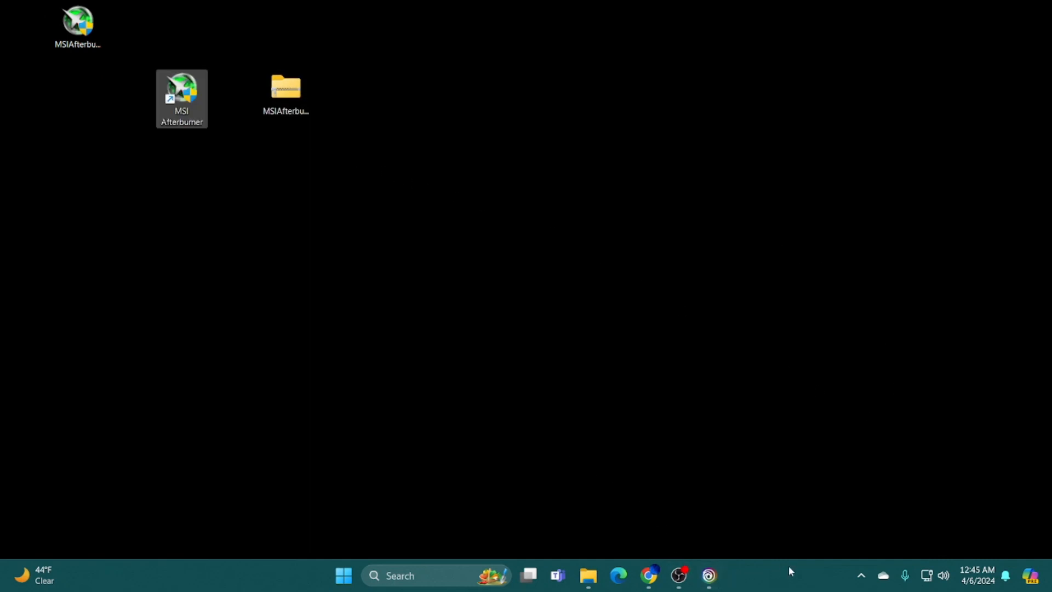
Bring up the MSI Afterburner window, reposition it on the desktop, and open its monitoring properties
{"action": "left_click", "coordinate": [862, 575]}
{"action": "right_click", "coordinate": [801, 482]}
{"action": "left_click", "coordinate": [817, 489]}
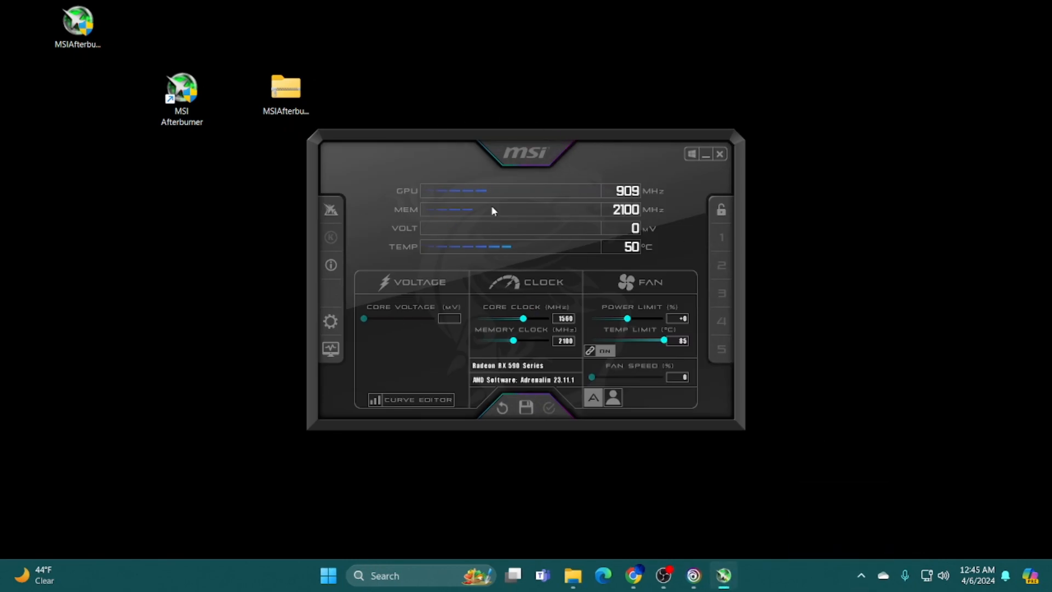
{"action": "left_click_drag", "start_coordinate": [492, 133], "coordinate": [464, 148]}
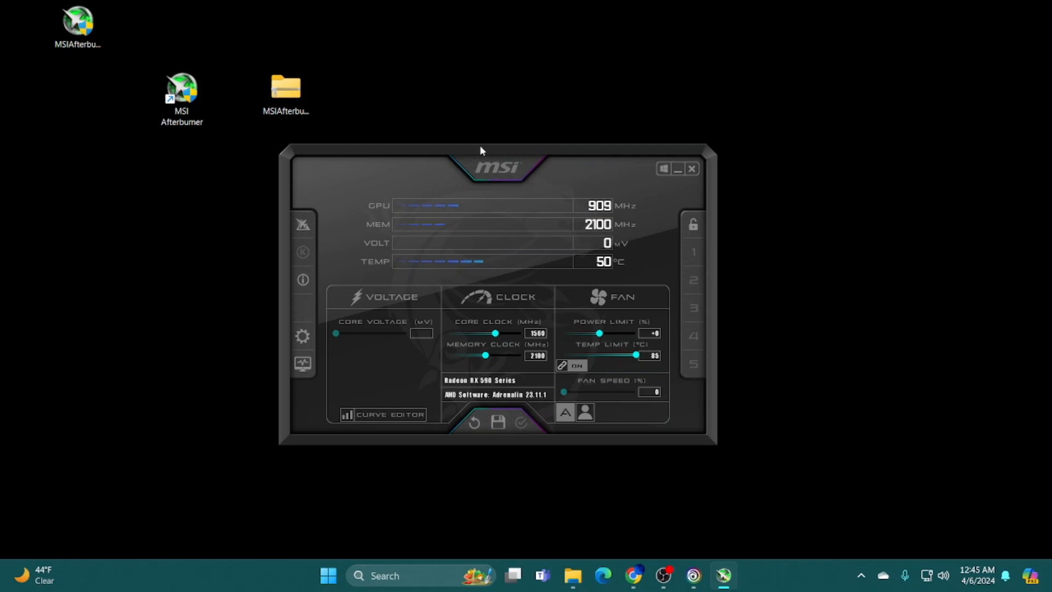
{"action": "left_click", "coordinate": [309, 336]}
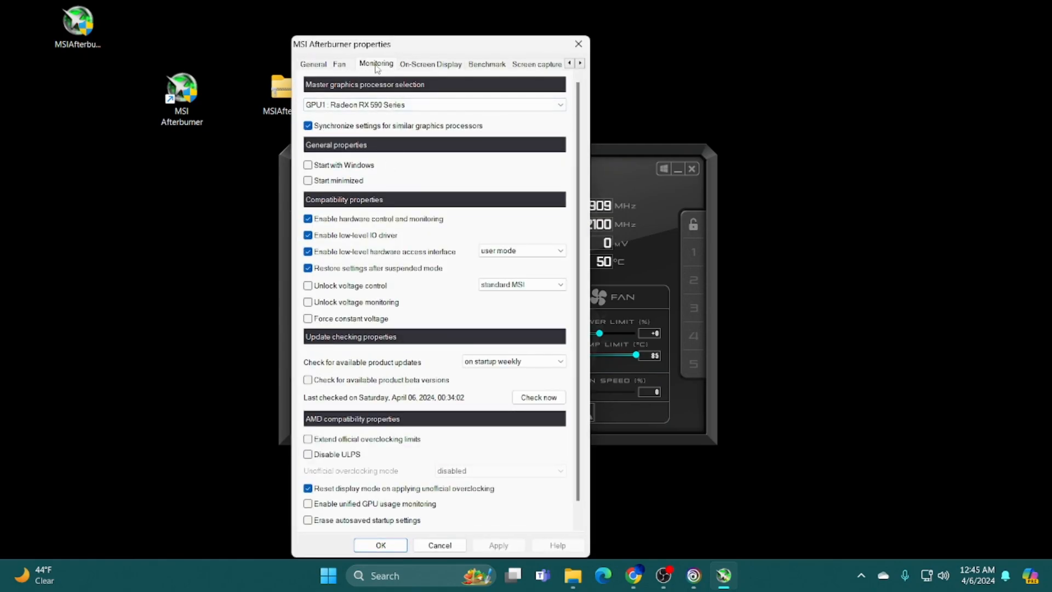
{"action": "left_click", "coordinate": [376, 64]}
{"action": "mouse_move", "coordinate": [560, 160]}
{"action": "left_mouse_down"}
{"action": "mouse_move", "coordinate": [557, 183]}
{"action": "mouse_move", "coordinate": [557, 163]}
{"action": "left_mouse_up"}
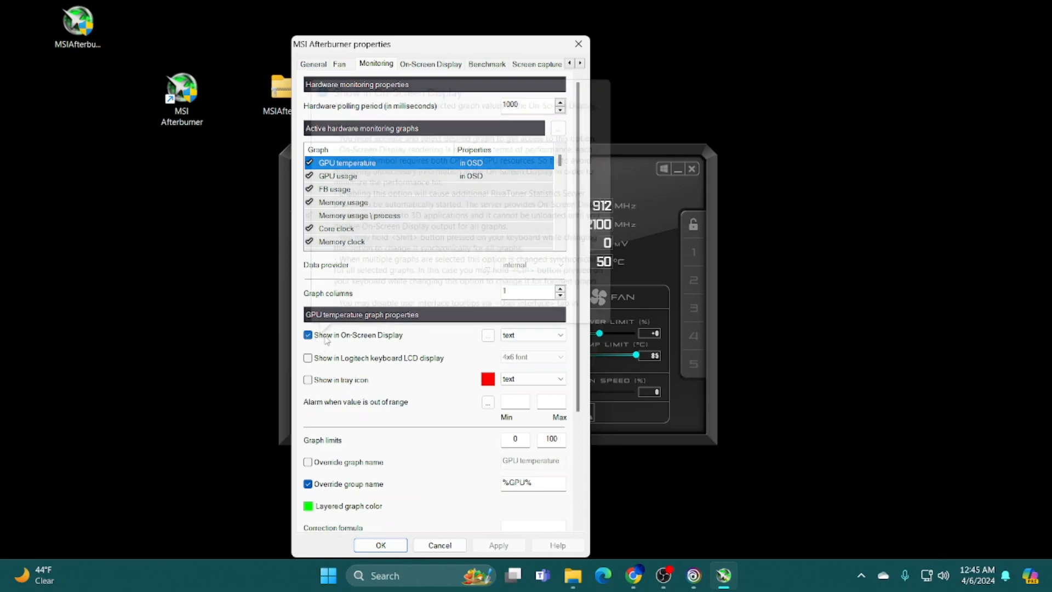
Turn Show in On-Screen Display off and back on for GPU temperature, and check the same option for GPU usage
{"action": "left_click", "coordinate": [350, 338]}
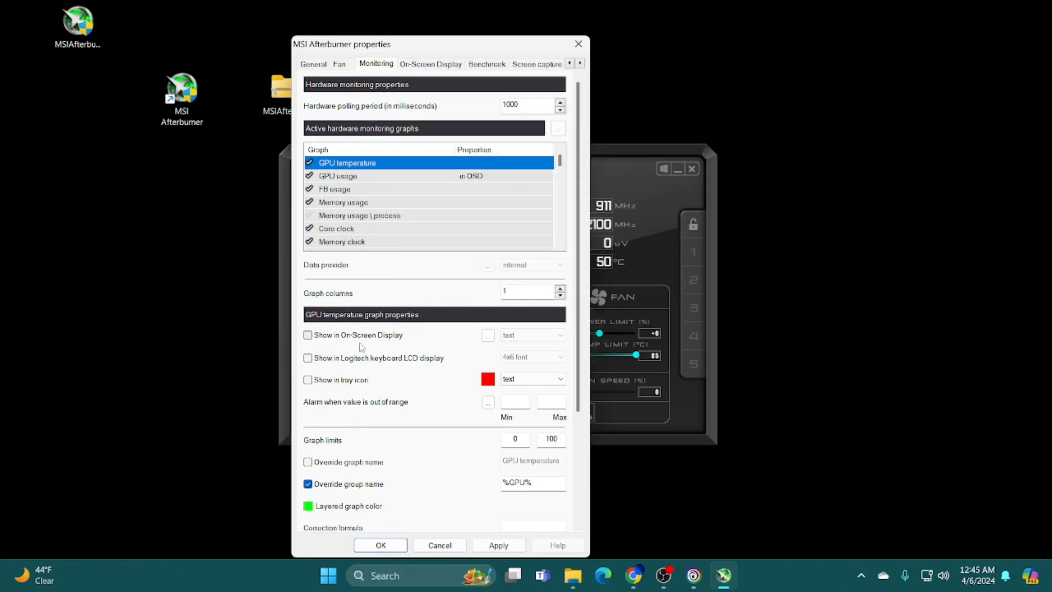
{"action": "left_click", "coordinate": [309, 336]}
{"action": "left_click", "coordinate": [351, 176]}
{"action": "left_click_drag", "start_coordinate": [559, 164], "coordinate": [561, 166]}
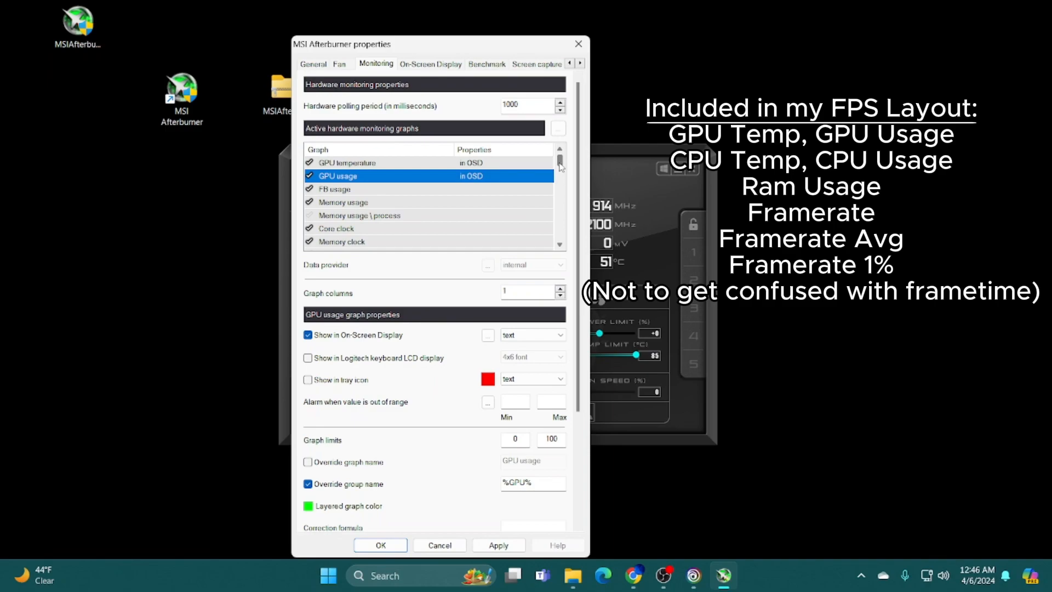
{"action": "left_click", "coordinate": [331, 164]}
{"action": "left_click", "coordinate": [362, 180]}
Examine the on-screen display settings of the overall CPU temperature and CPU usage graphs
{"action": "left_click_drag", "start_coordinate": [559, 161], "coordinate": [558, 177]}
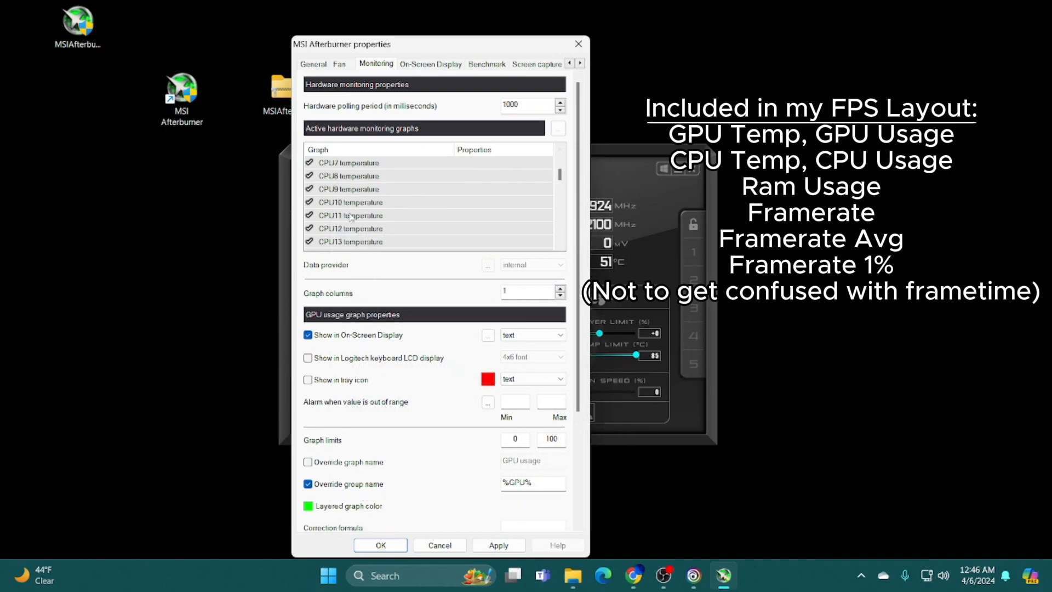
{"action": "scroll", "coordinate": [347, 207], "scroll_direction": "down", "scroll_amount": 1}
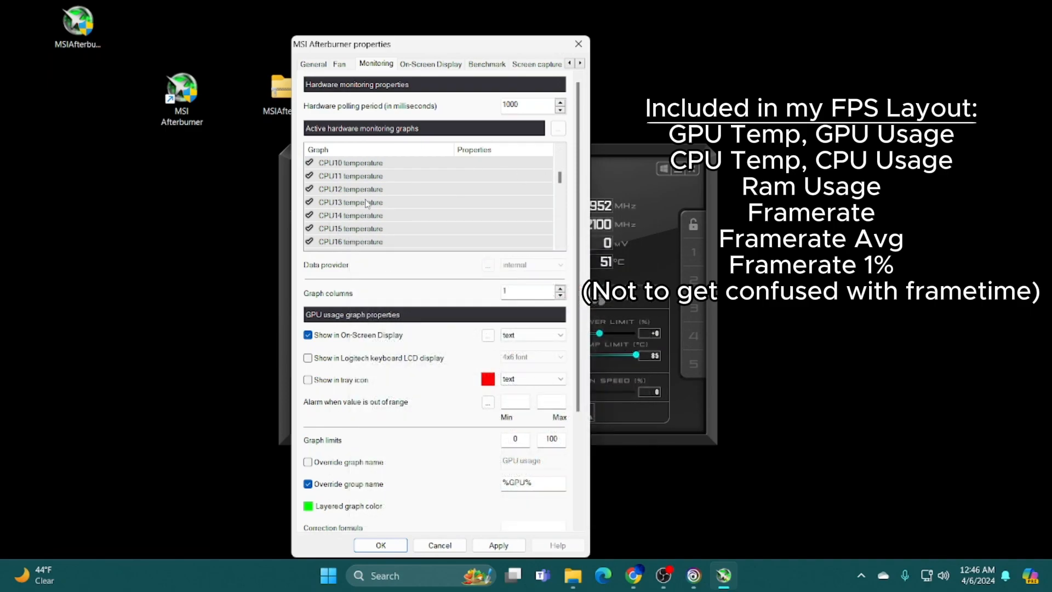
{"action": "scroll", "coordinate": [341, 180], "scroll_direction": "up", "scroll_amount": 1}
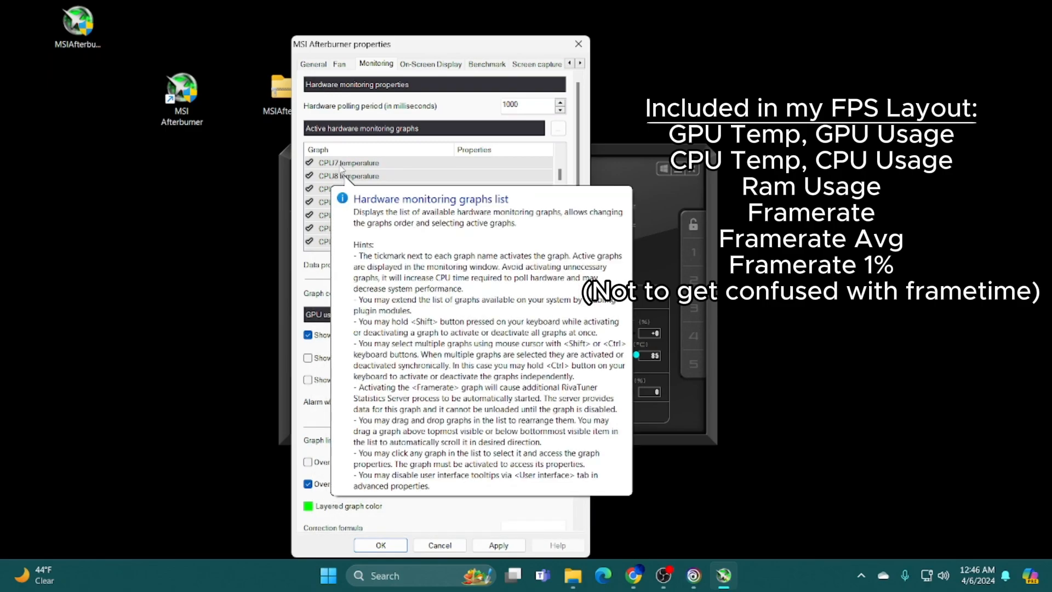
{"action": "scroll", "coordinate": [341, 170], "scroll_direction": "down", "scroll_amount": 1}
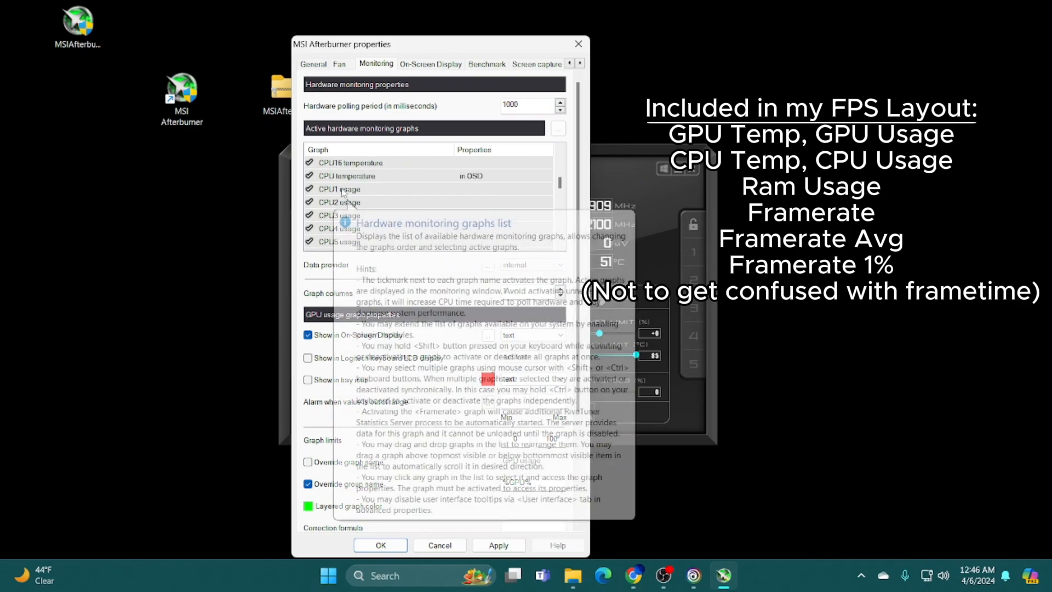
{"action": "scroll", "coordinate": [363, 194], "scroll_direction": "down", "scroll_amount": 1}
{"action": "left_click", "coordinate": [343, 215]}
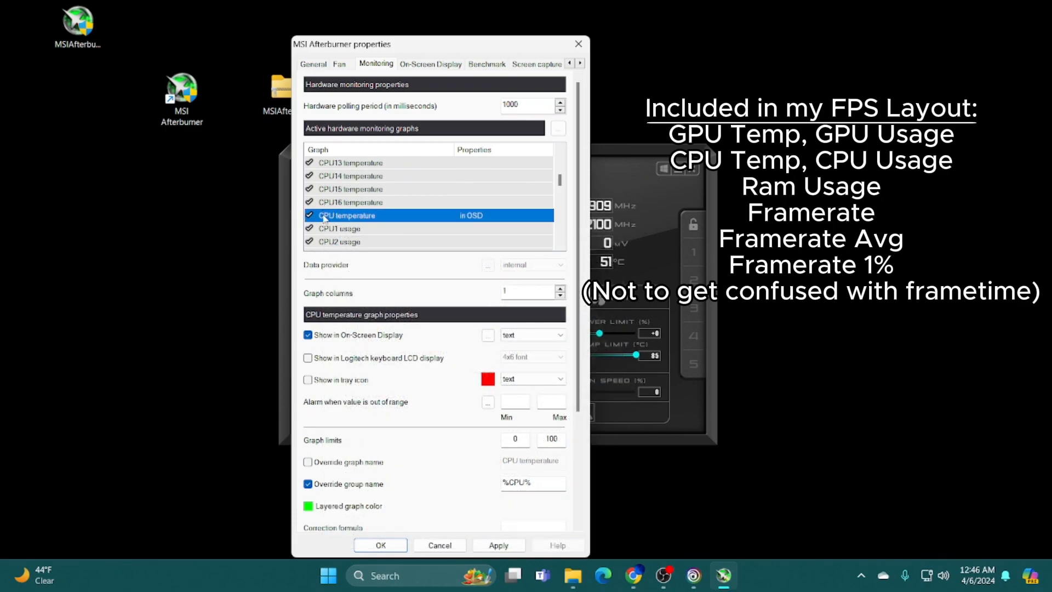
{"action": "scroll", "coordinate": [400, 199], "scroll_direction": "down", "scroll_amount": 6}
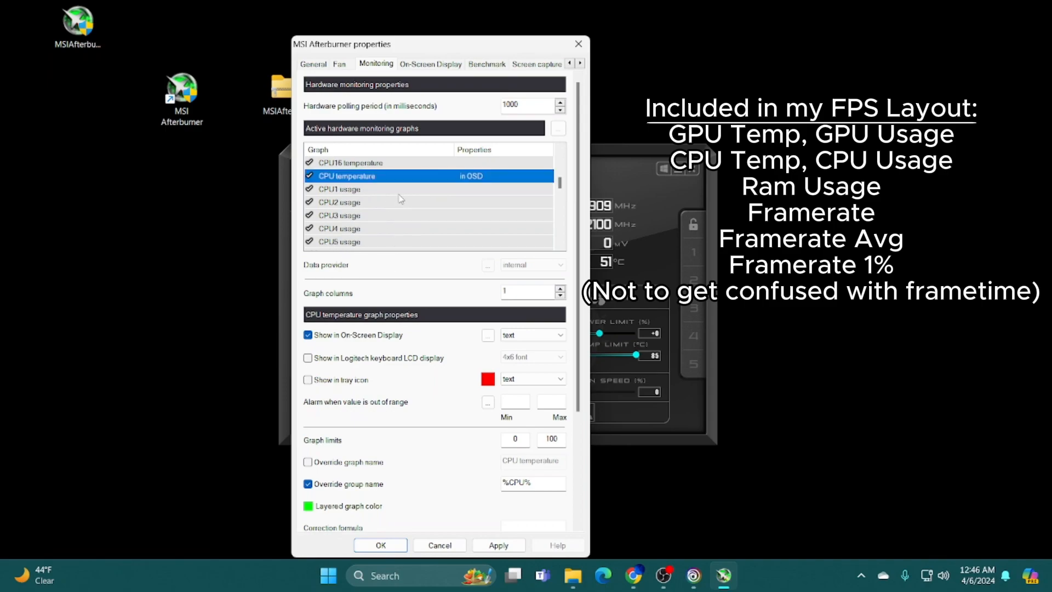
{"action": "left_click", "coordinate": [346, 206]}
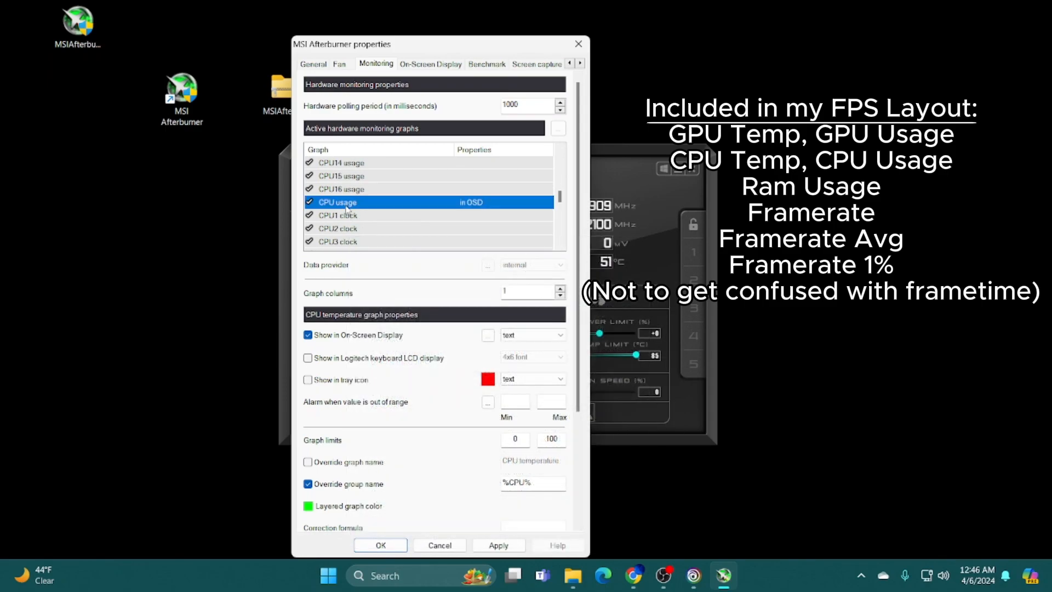
Examine the on-screen display settings of the RAM usage and Framerate graphs
{"action": "scroll", "coordinate": [422, 200], "scroll_direction": "down", "scroll_amount": 3}
{"action": "scroll", "coordinate": [422, 200], "scroll_direction": "down", "scroll_amount": 9}
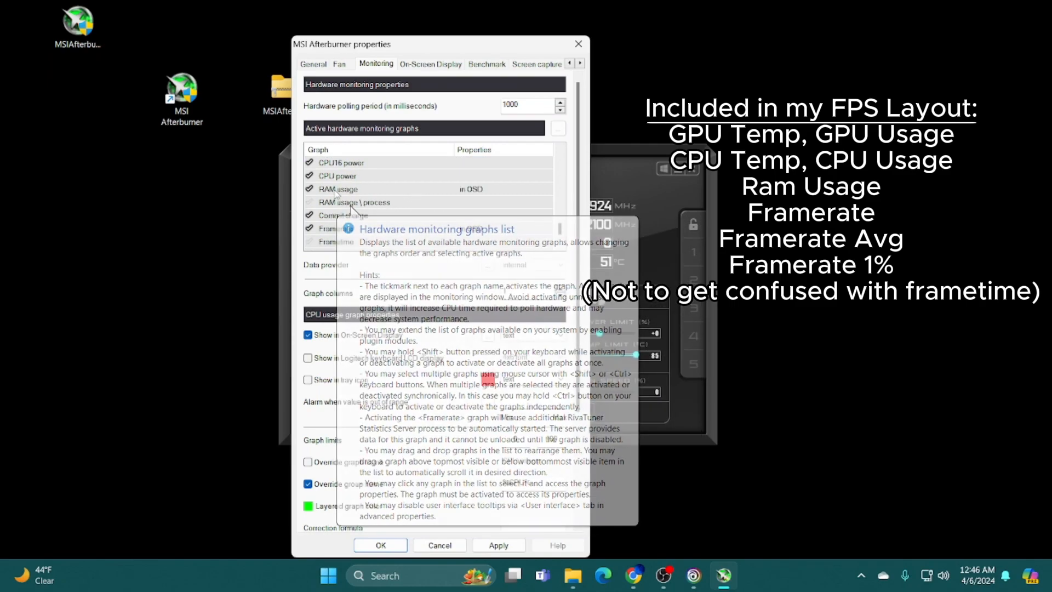
{"action": "left_click", "coordinate": [336, 190]}
{"action": "scroll", "coordinate": [403, 207], "scroll_direction": "down", "scroll_amount": 2}
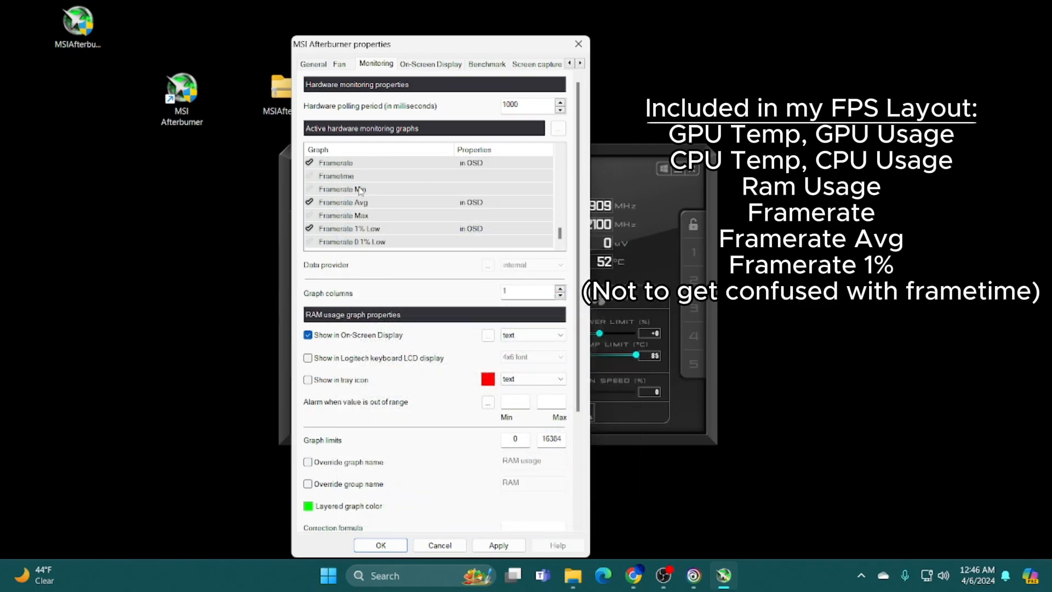
{"action": "left_click", "coordinate": [335, 163]}
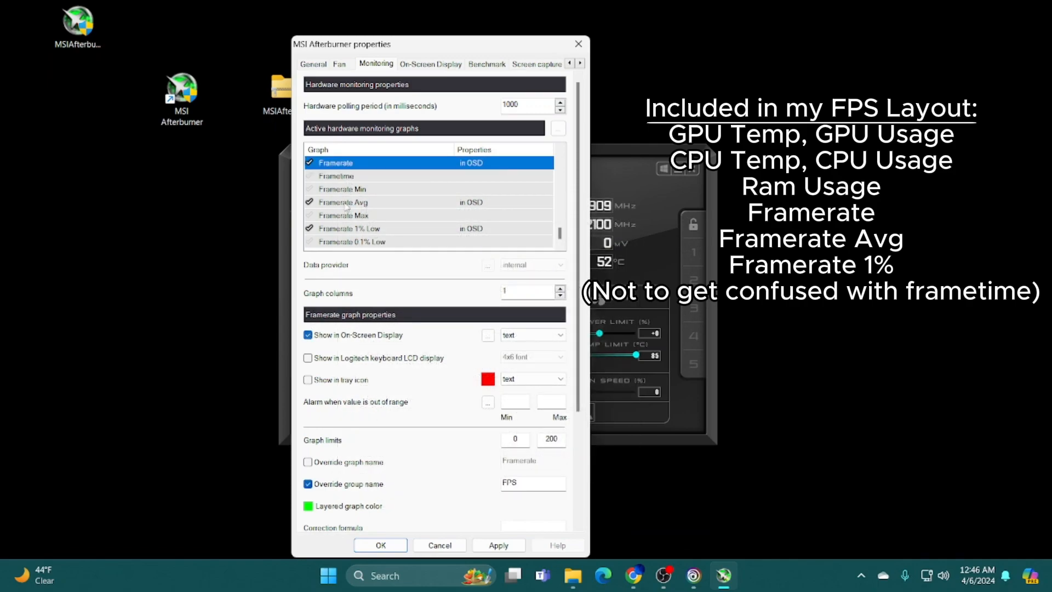
Deactivate the Framerate graph in the hardware monitoring list and activate it again
{"action": "scroll", "coordinate": [376, 187], "scroll_direction": "up", "scroll_amount": 1}
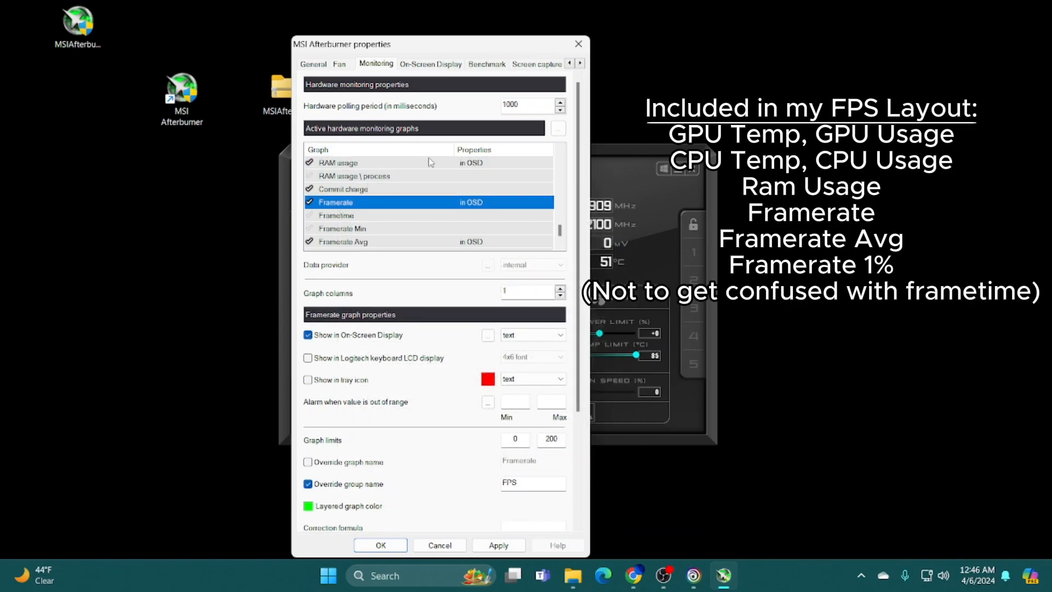
{"action": "left_click", "coordinate": [310, 203]}
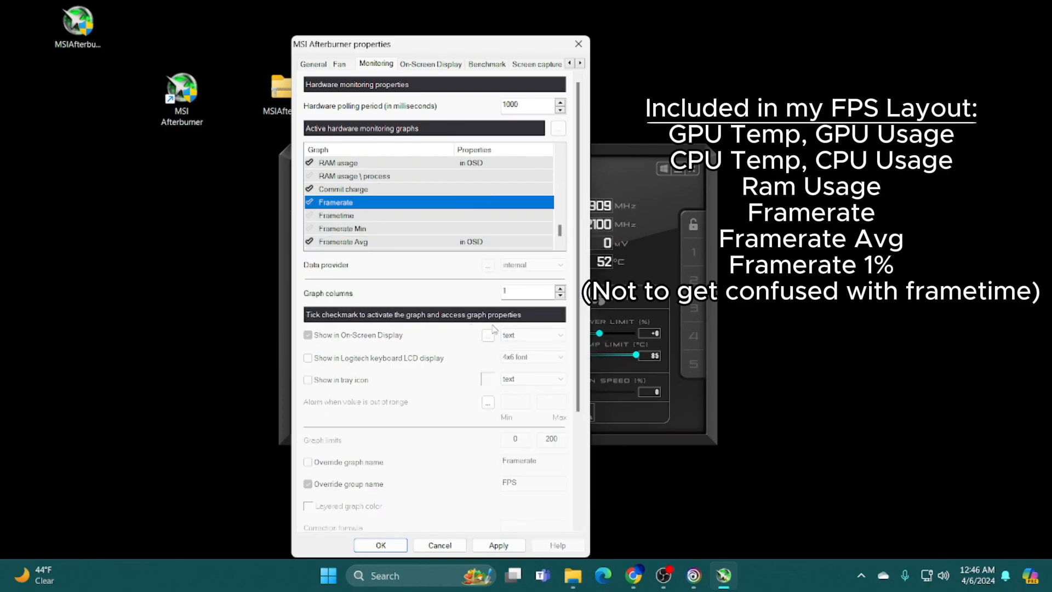
{"action": "left_click", "coordinate": [310, 203]}
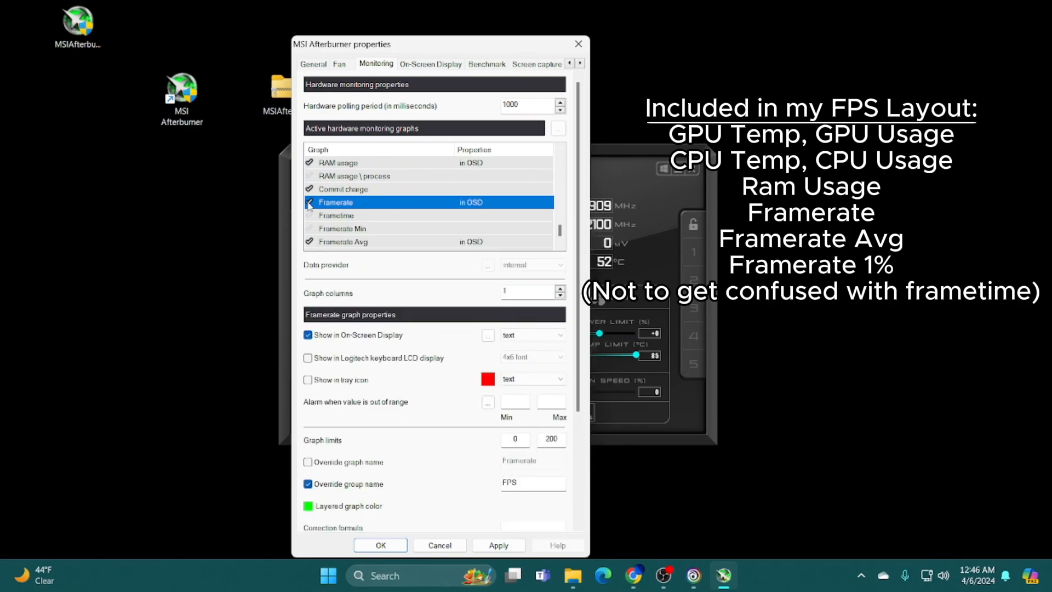
Check the Framerate Avg and Framerate 1% Low graph settings, and apply and close the monitoring properties
{"action": "scroll", "coordinate": [410, 189], "scroll_direction": "down", "scroll_amount": 1}
{"action": "left_click", "coordinate": [337, 204]}
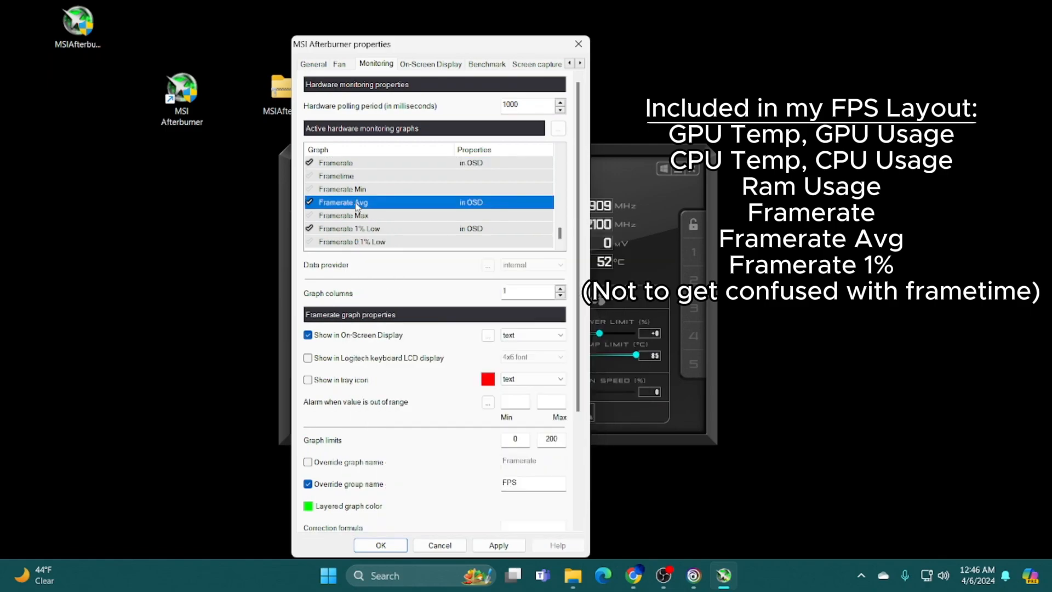
{"action": "left_click", "coordinate": [360, 230]}
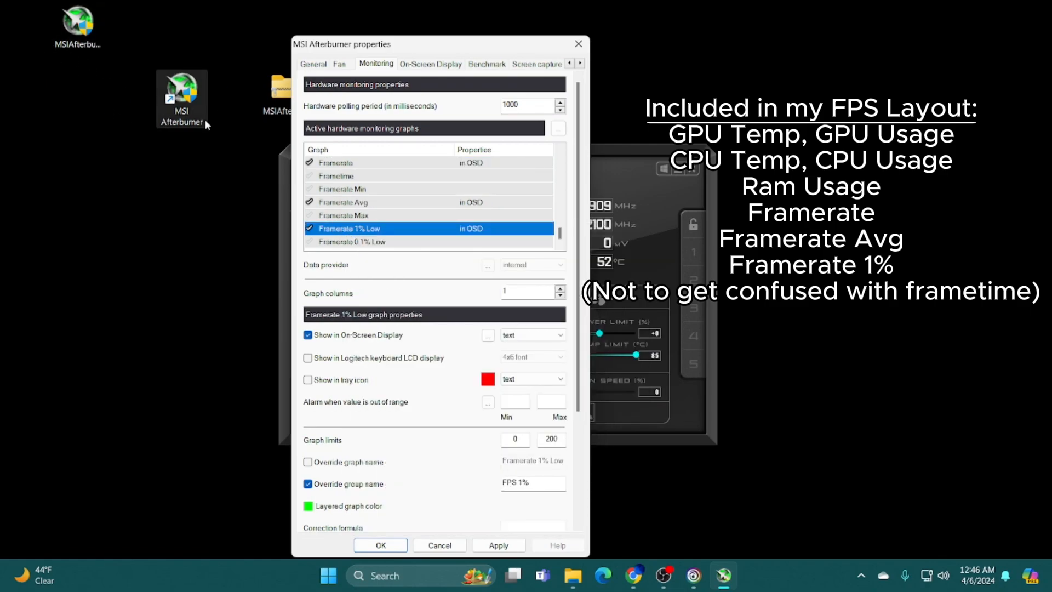
{"action": "left_click", "coordinate": [498, 545]}
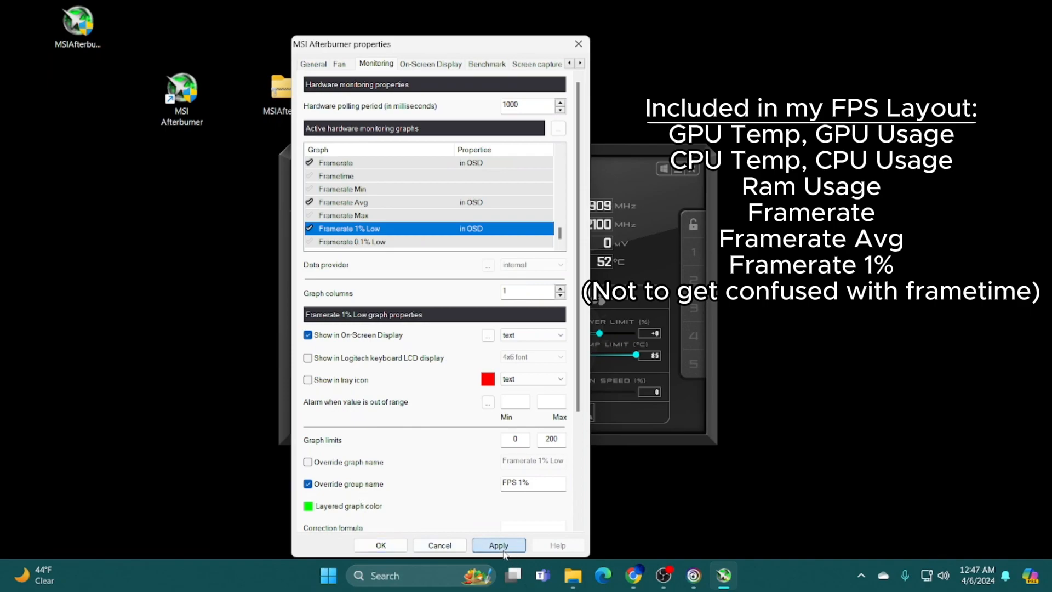
{"action": "left_click", "coordinate": [381, 545]}
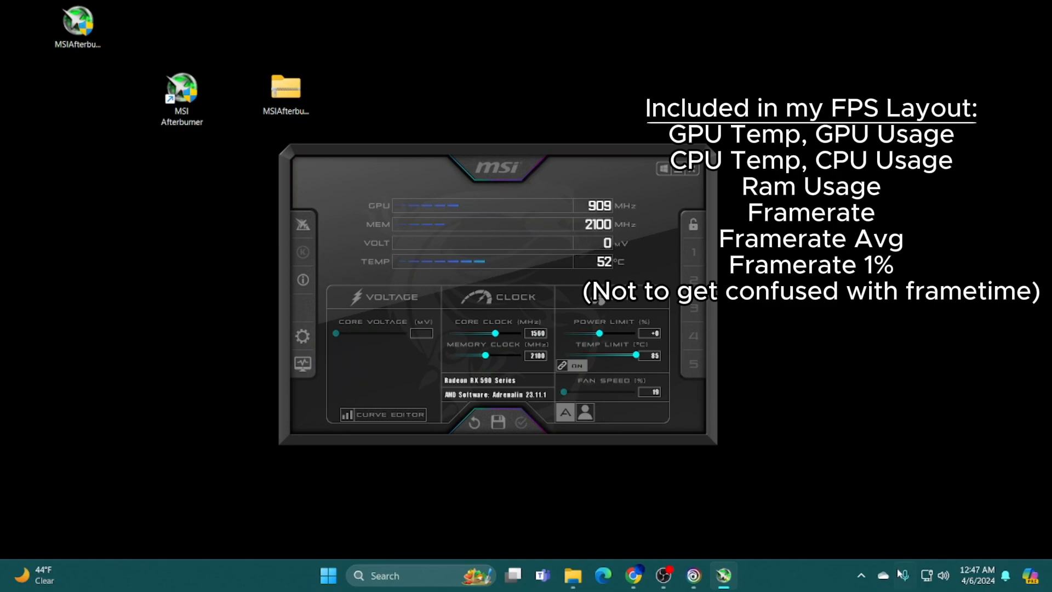
Search Windows for "riva", launch RivaTuner Statistics Server, and show its window
{"action": "left_click", "coordinate": [861, 575]}
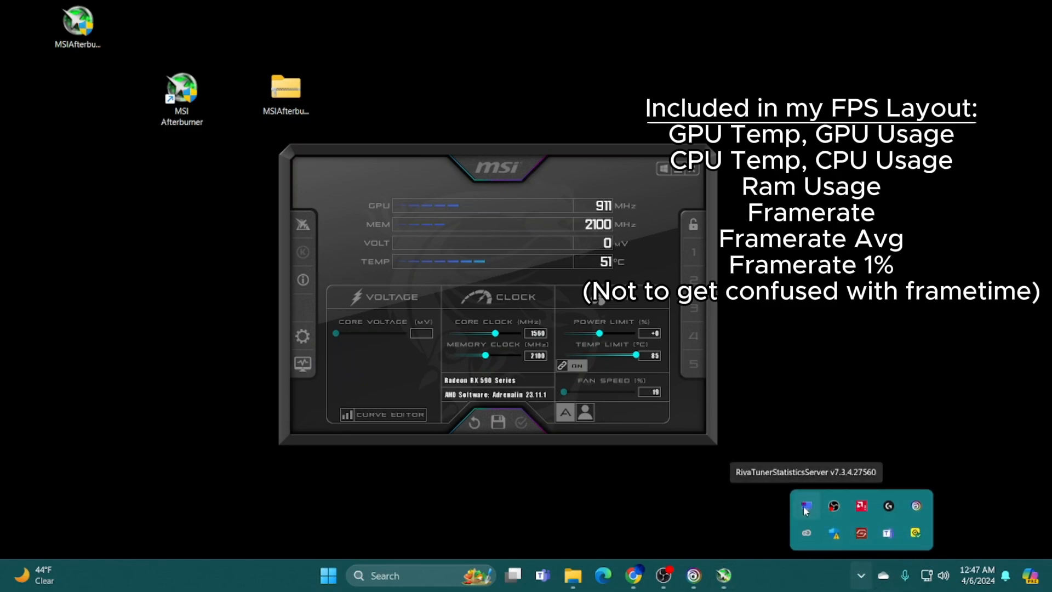
{"action": "left_click", "coordinate": [413, 574]}
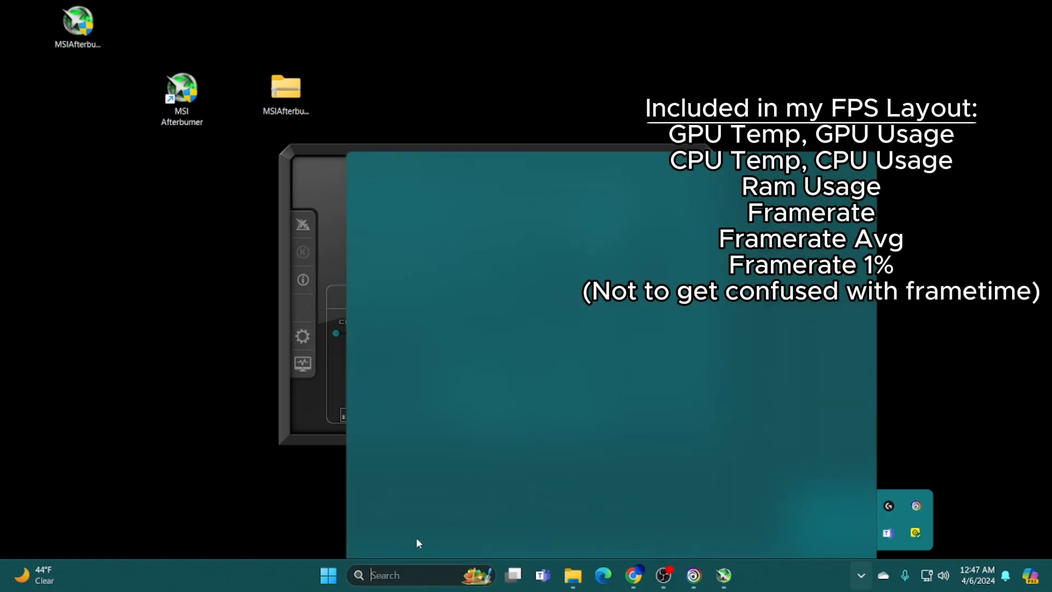
{"action": "type", "text": "riva"}
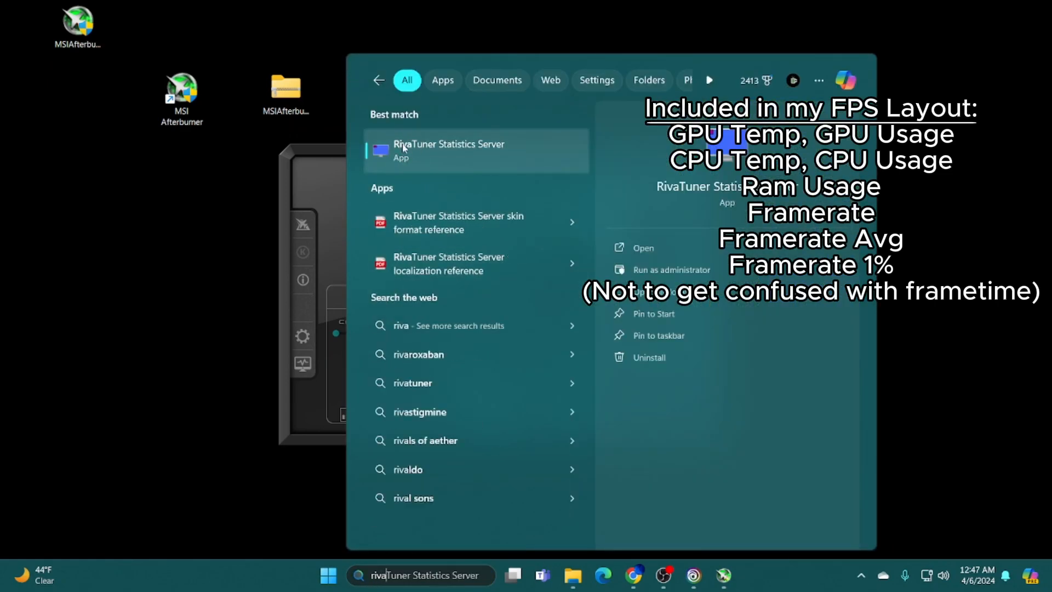
{"action": "left_click", "coordinate": [431, 150]}
{"action": "left_click", "coordinate": [861, 574]}
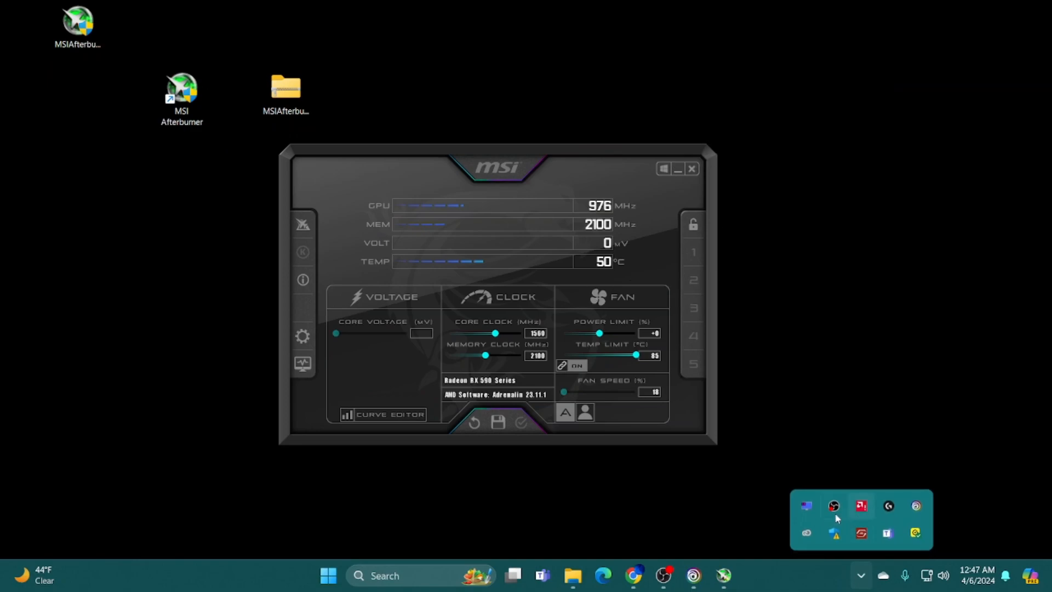
{"action": "right_click", "coordinate": [806, 506]}
{"action": "left_click", "coordinate": [827, 511]}
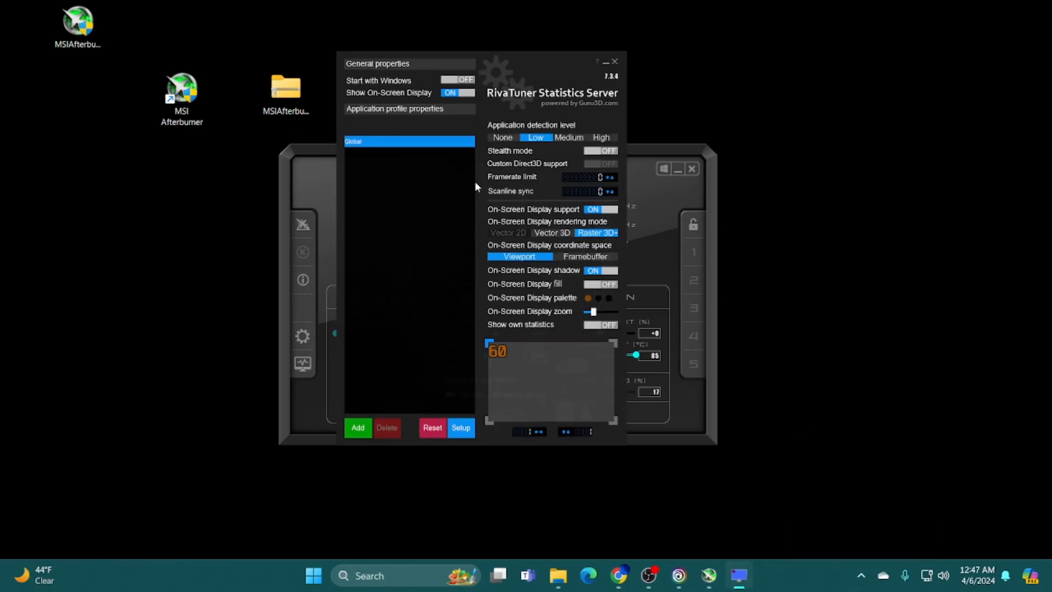
Switch to Ubisoft Connect and reposition its window to view the statistics overlay
{"action": "left_click", "coordinate": [680, 574]}
{"action": "left_click_drag", "start_coordinate": [508, 22], "coordinate": [560, 28]}
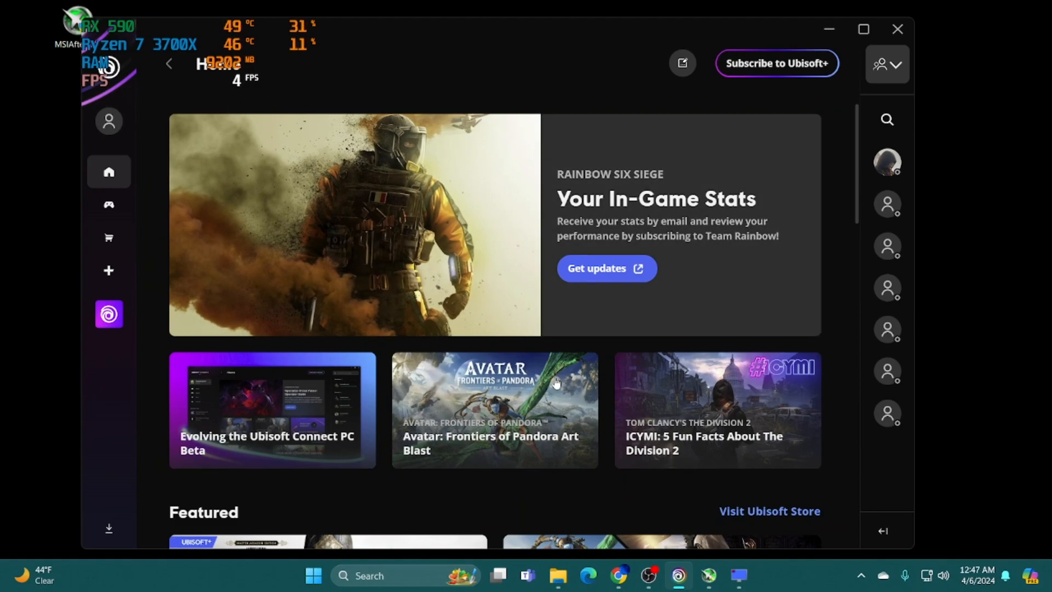
Switch back to RivaTuner Statistics Server, reposition its window, and open its setup properties
{"action": "left_click", "coordinate": [710, 576]}
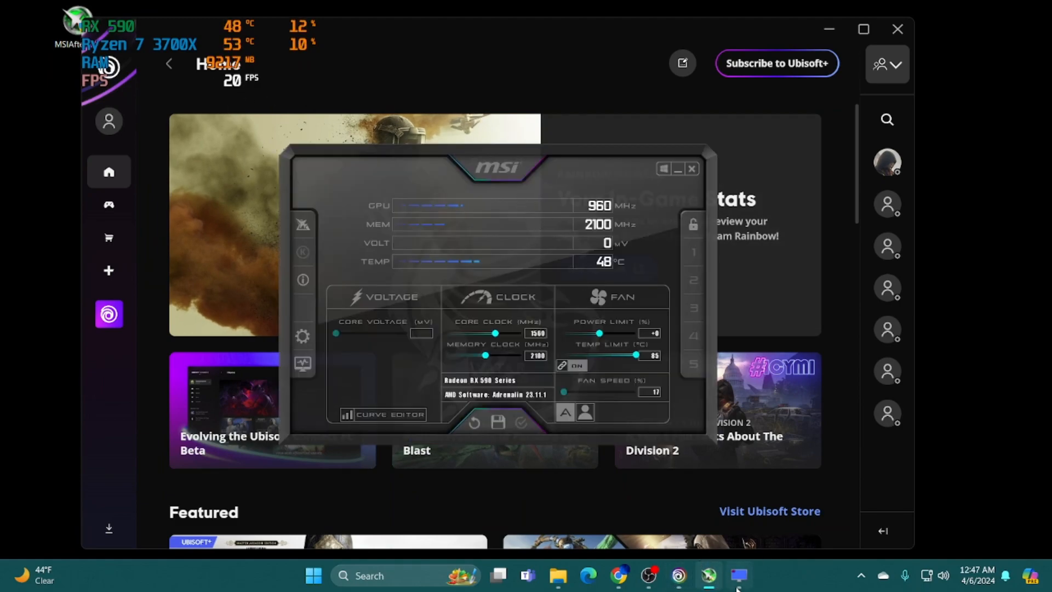
{"action": "left_click", "coordinate": [739, 576]}
{"action": "left_click_drag", "start_coordinate": [515, 68], "coordinate": [613, 83]}
{"action": "left_click", "coordinate": [563, 444]}
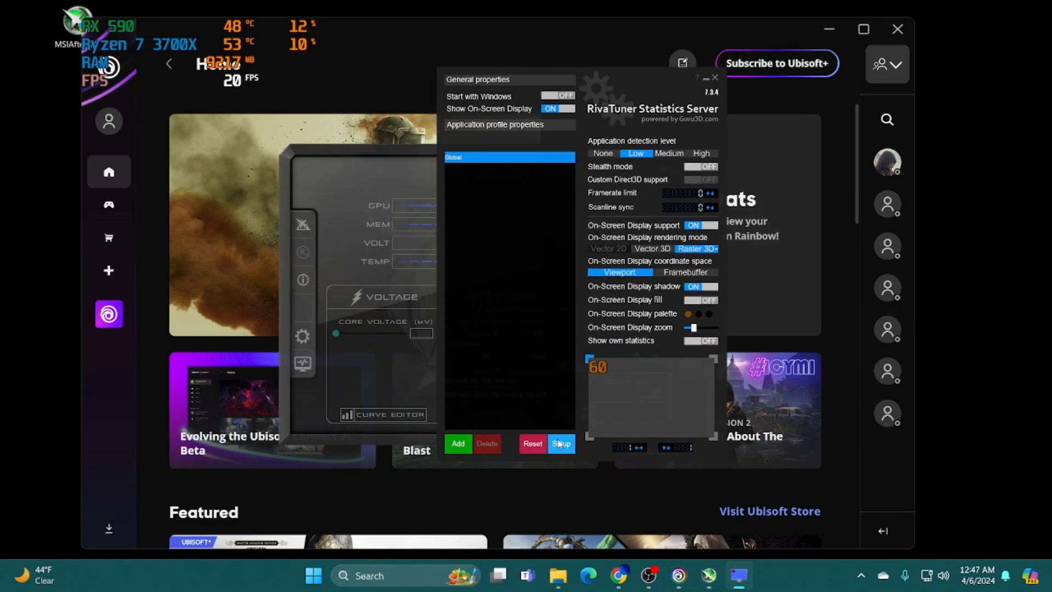
{"action": "left_click_drag", "start_coordinate": [680, 54], "coordinate": [695, 50]}
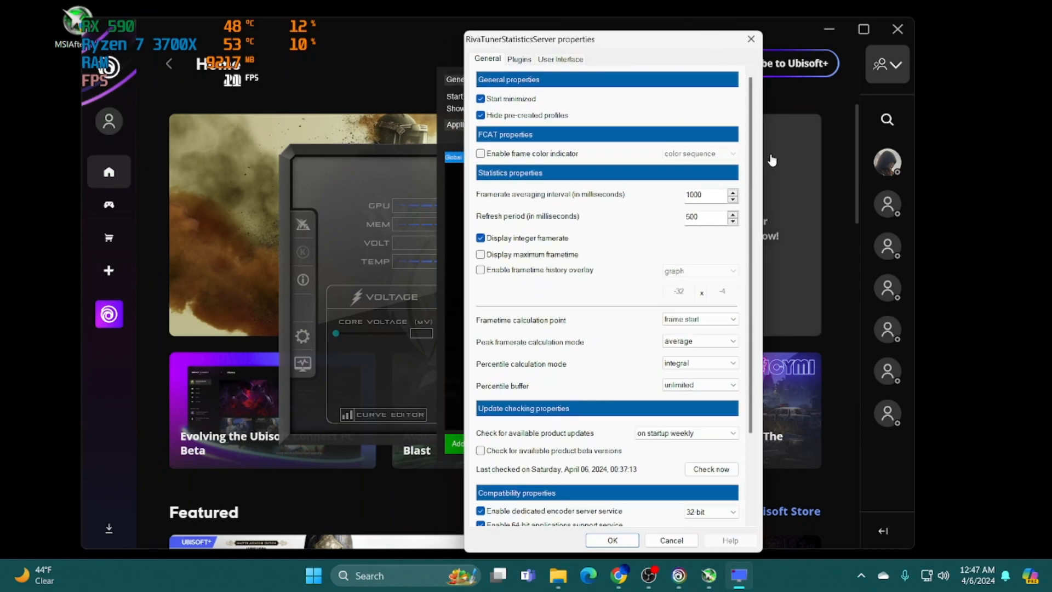
Enable benchmark mode in the RivaTuner Statistics Server compatibility properties and confirm the settings
{"action": "scroll", "coordinate": [752, 226], "scroll_direction": "down", "scroll_amount": 2}
{"action": "scroll", "coordinate": [752, 226], "scroll_direction": "down", "scroll_amount": 2}
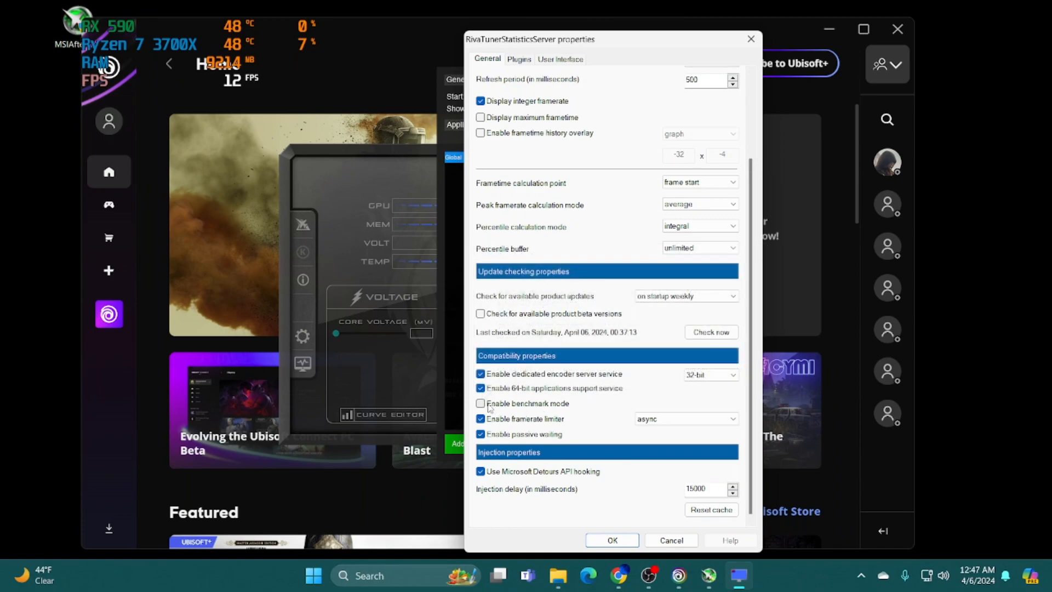
{"action": "left_click", "coordinate": [612, 541]}
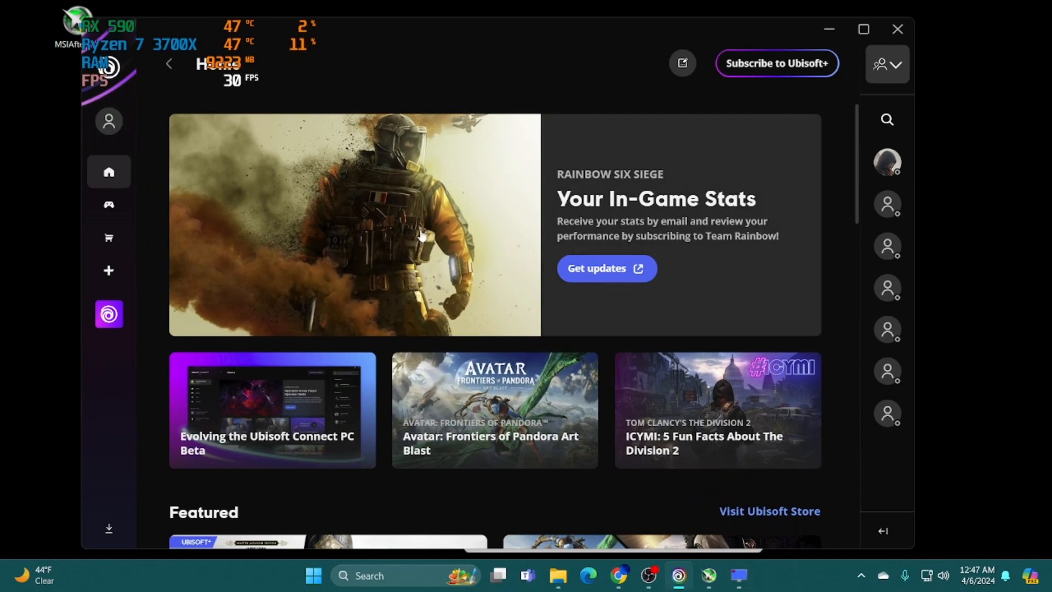
{"action": "left_click", "coordinate": [739, 576]}
{"action": "left_click", "coordinate": [612, 539]}
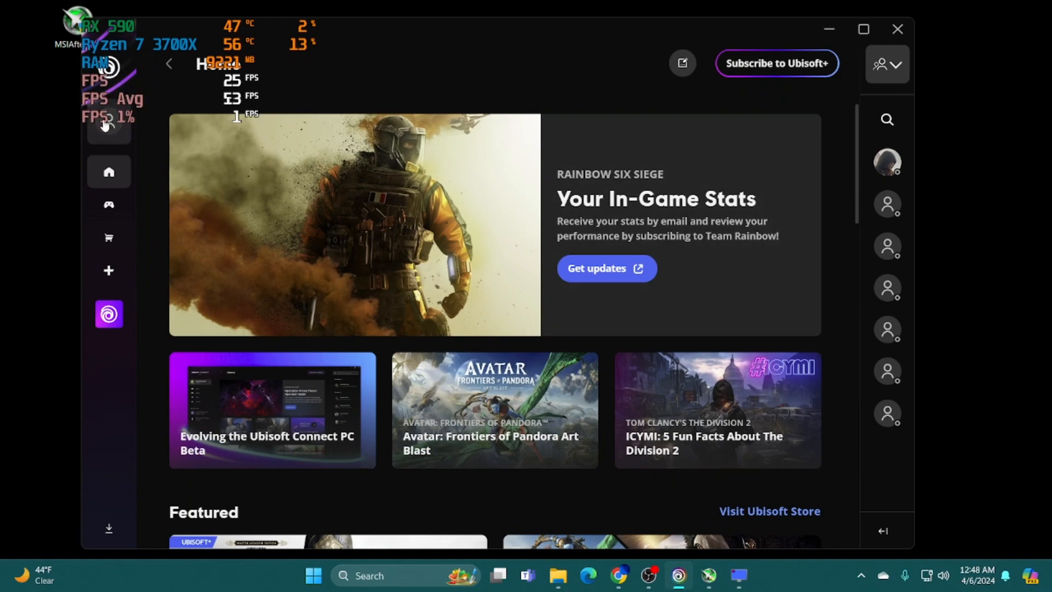
Adjust the On-Screen Display zoom in RivaTuner Statistics Server, checking the overlay's text size over the Ubisoft Connect window
{"action": "left_click_drag", "start_coordinate": [394, 30], "coordinate": [386, 26]}
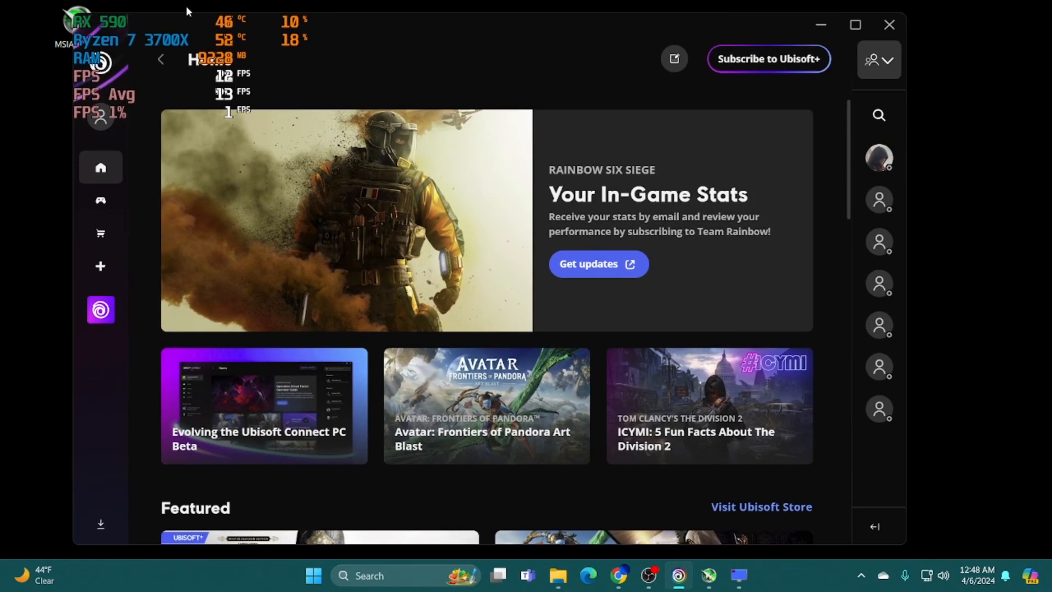
{"action": "left_click", "coordinate": [739, 575]}
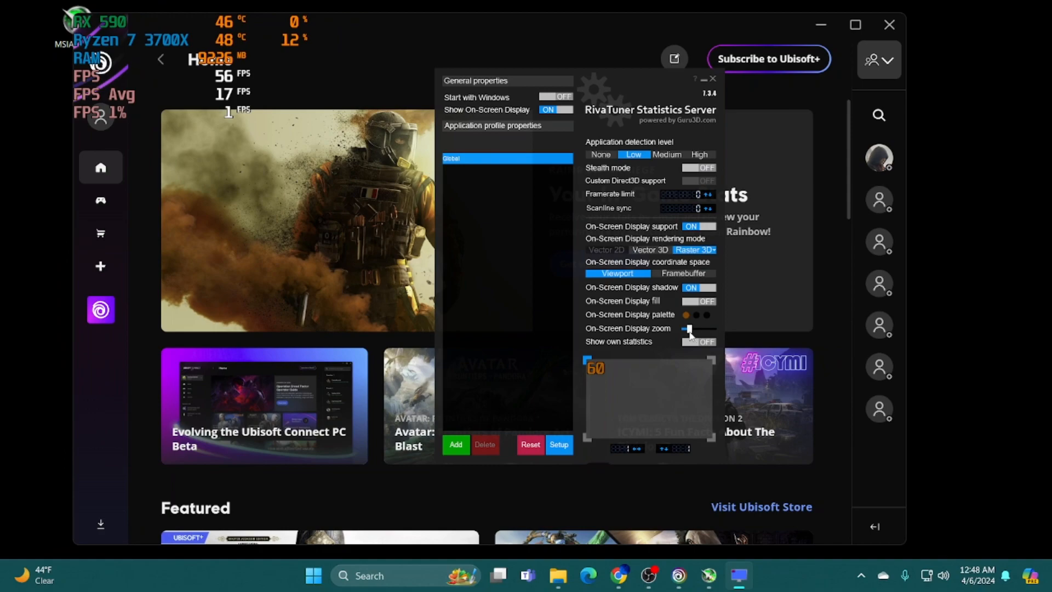
{"action": "left_click", "coordinate": [463, 43]}
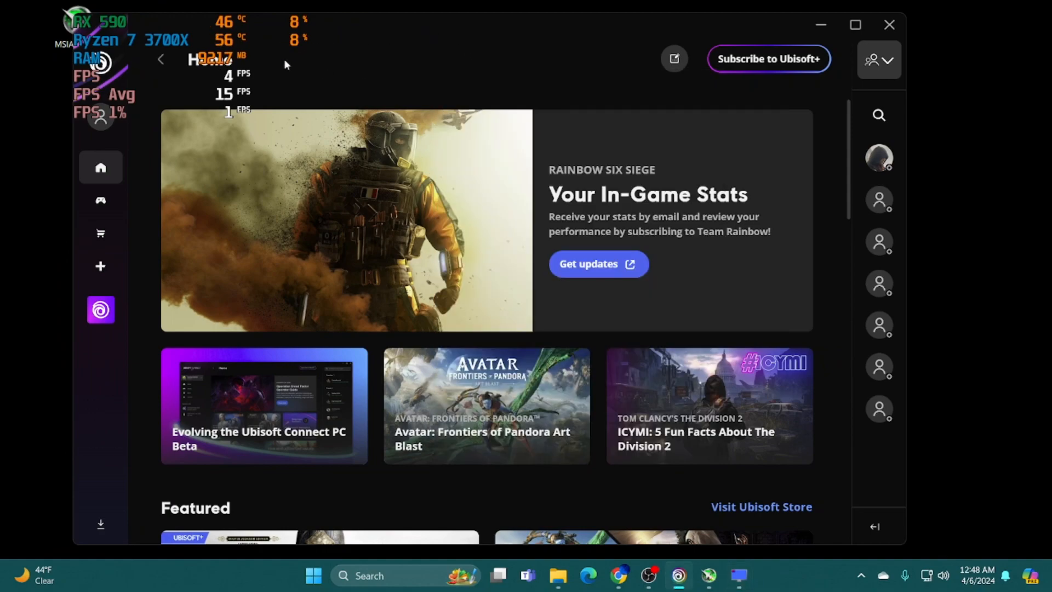
{"action": "left_click_drag", "start_coordinate": [336, 63], "coordinate": [353, 62]}
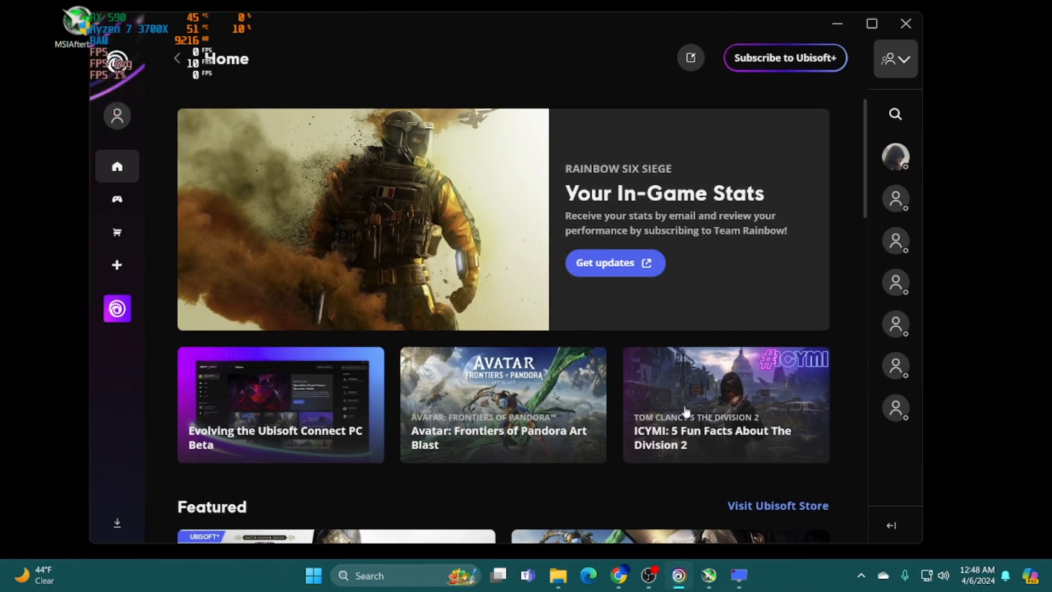
{"action": "left_click", "coordinate": [739, 575]}
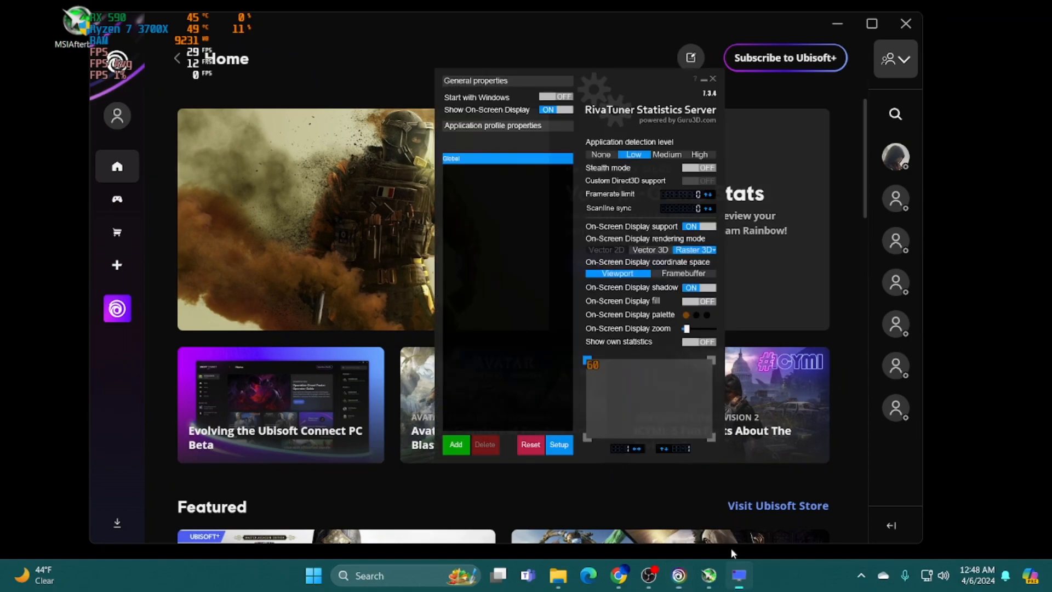
{"action": "left_click_drag", "start_coordinate": [689, 329], "coordinate": [693, 329]}
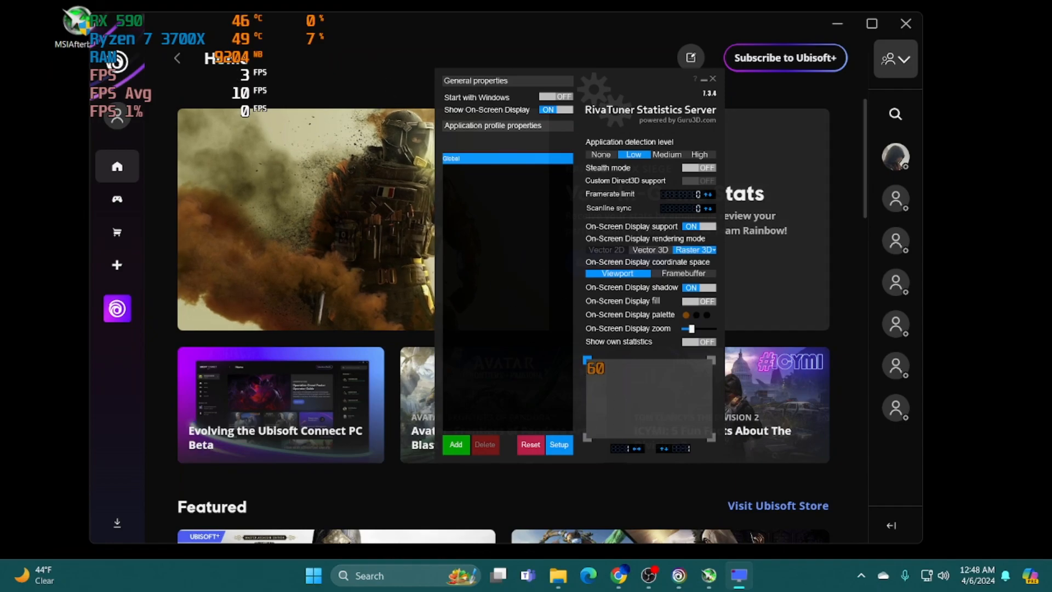
Reopen the RivaTuner Statistics Server setup properties, review the compatibility and Microsoft Detours API hooking options, and confirm
{"action": "left_click_drag", "start_coordinate": [0, 36], "coordinate": [826, 22]}
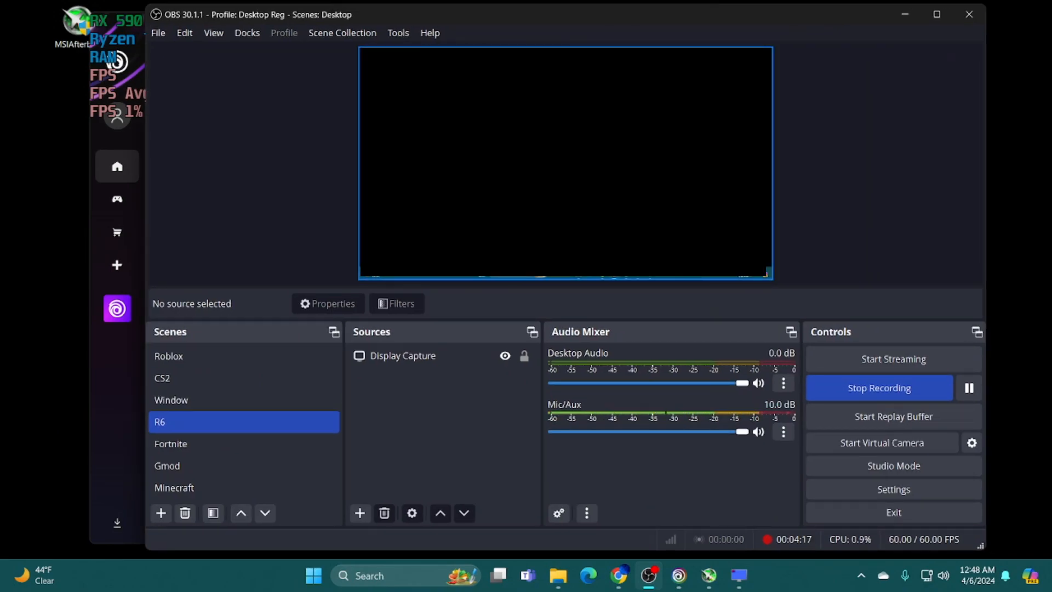
{"action": "left_click", "coordinate": [906, 14]}
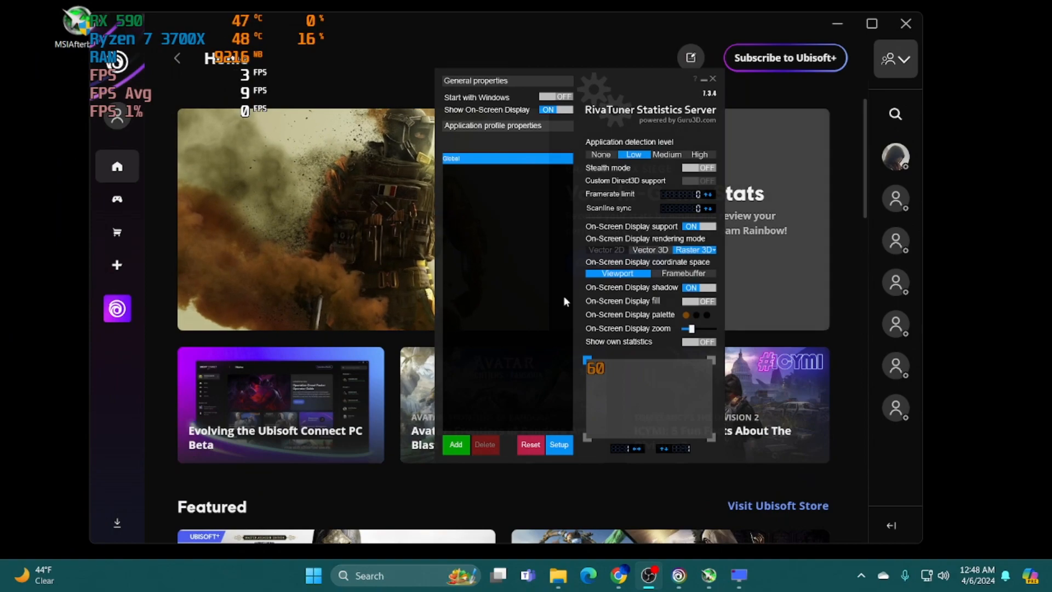
{"action": "left_click", "coordinate": [559, 444]}
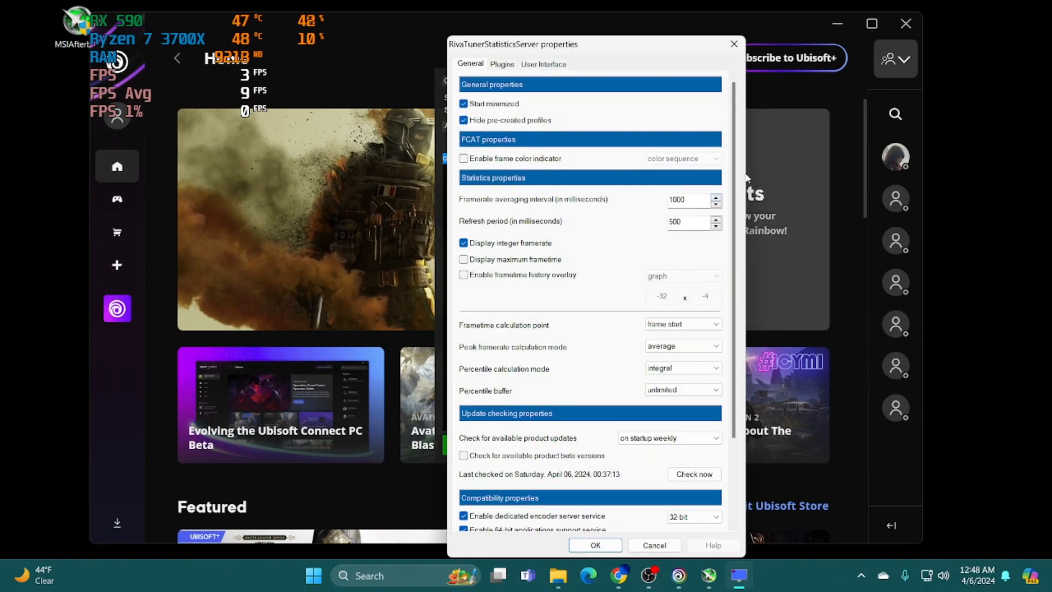
{"action": "scroll", "coordinate": [714, 370], "scroll_direction": "down", "scroll_amount": 3}
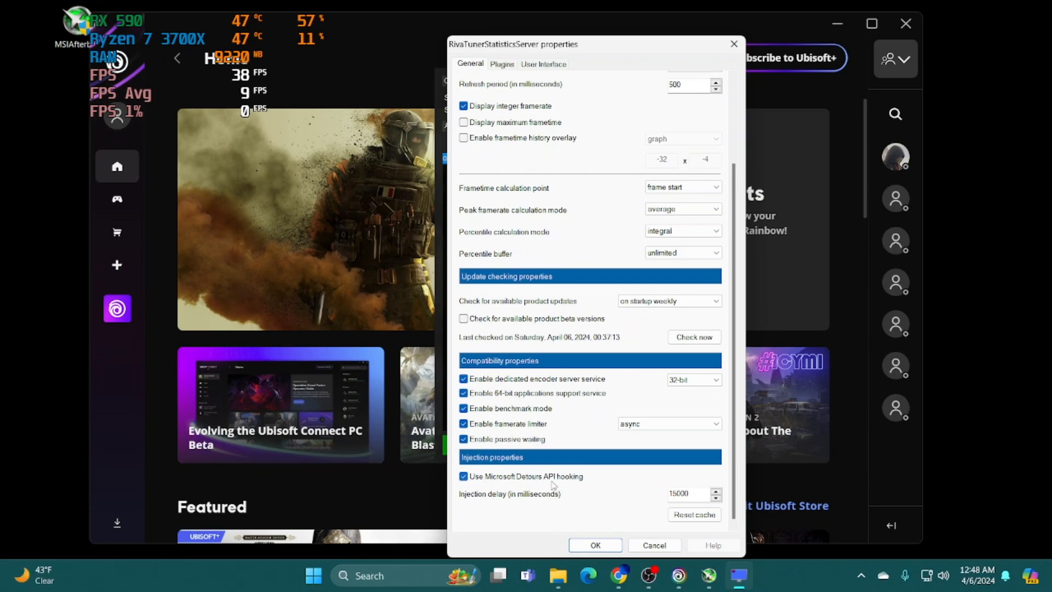
{"action": "mouse_move", "coordinate": [602, 479]}
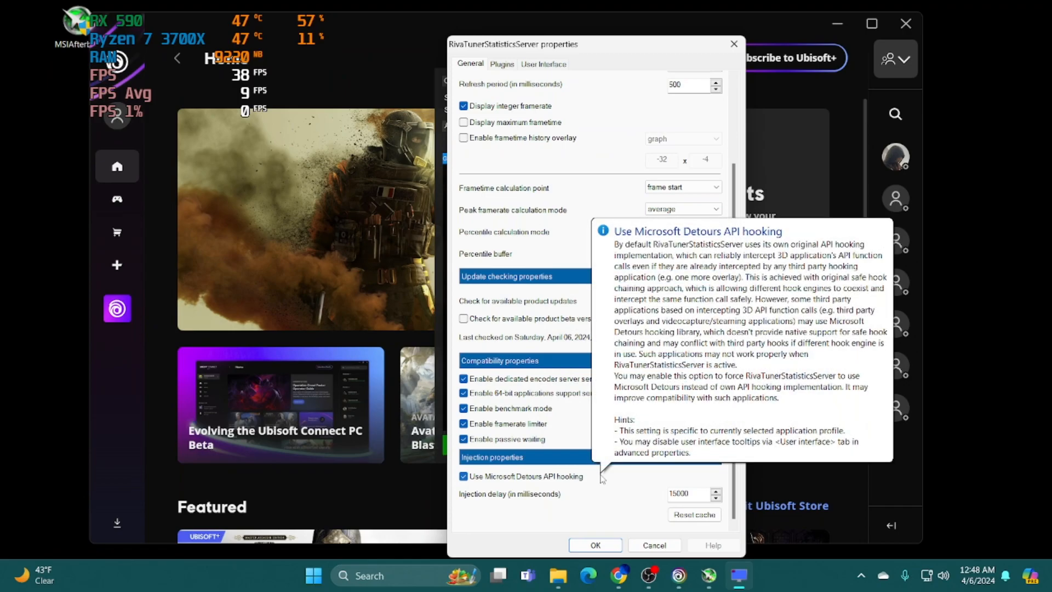
{"action": "left_click", "coordinate": [596, 546]}
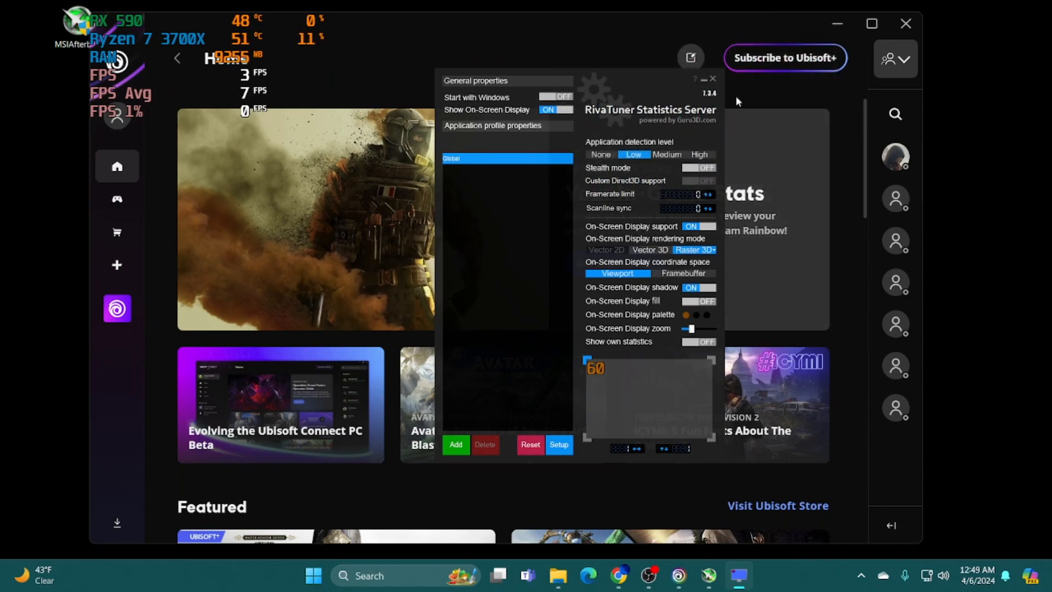
Close the RivaTuner Statistics Server window and launch Rainbow Six Siege from the Ubisoft Connect game library
{"action": "left_click", "coordinate": [713, 78]}
{"action": "left_click", "coordinate": [134, 193]}
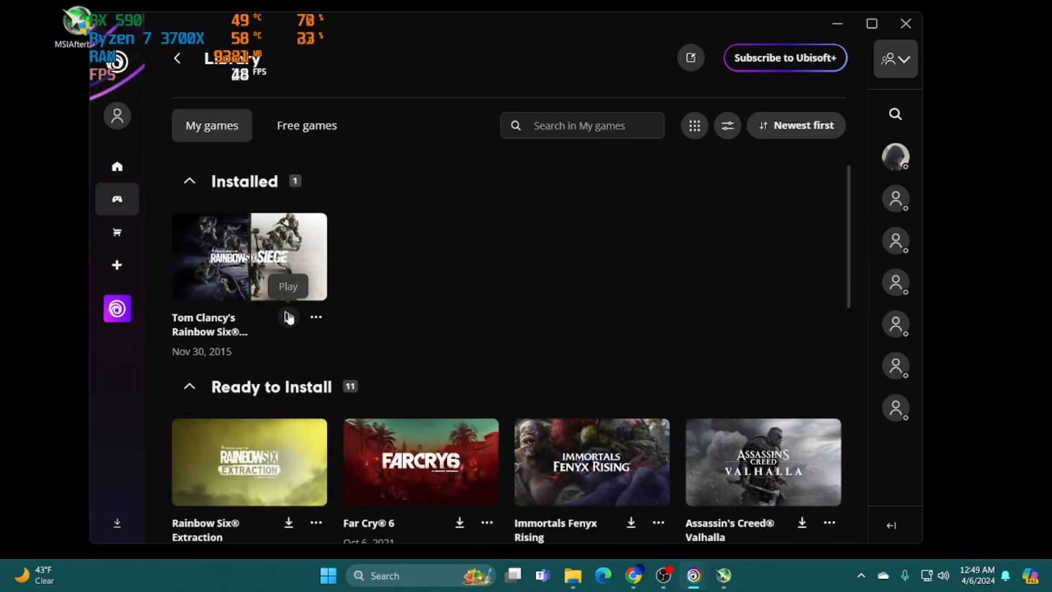
{"action": "left_click", "coordinate": [288, 318]}
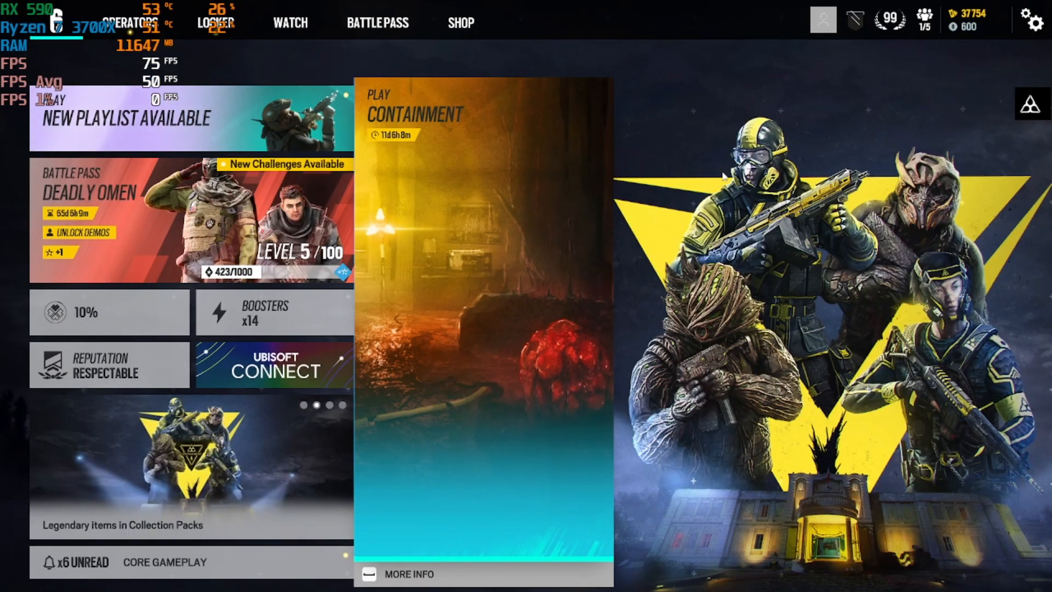
Switch from the game to MSI Afterburner and open its properties
{"action": "key", "text": "alt+Tab"}
{"action": "key", "text": "alt+Tab"}
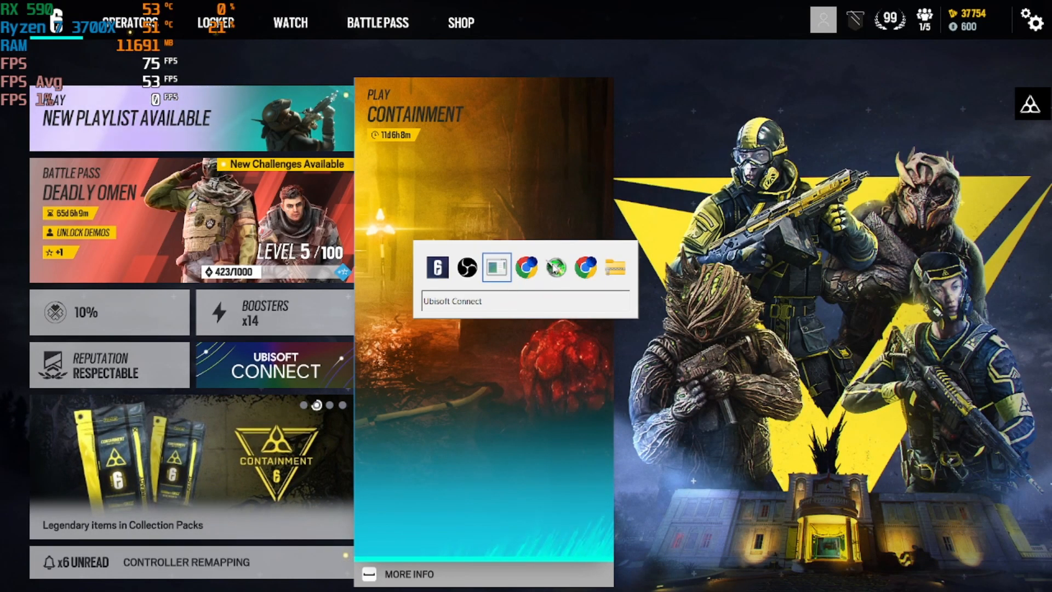
{"action": "key", "text": "alt+Tab"}
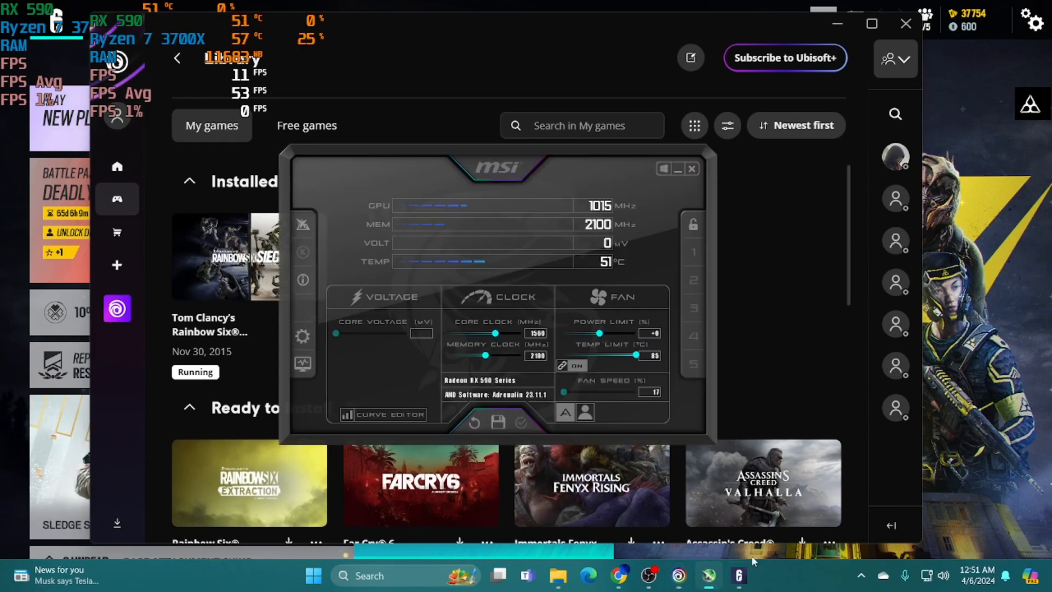
{"action": "key", "text": "alt+Tab"}
{"action": "key", "text": "alt+Tab"}
{"action": "key", "text": "alt+Tab"}
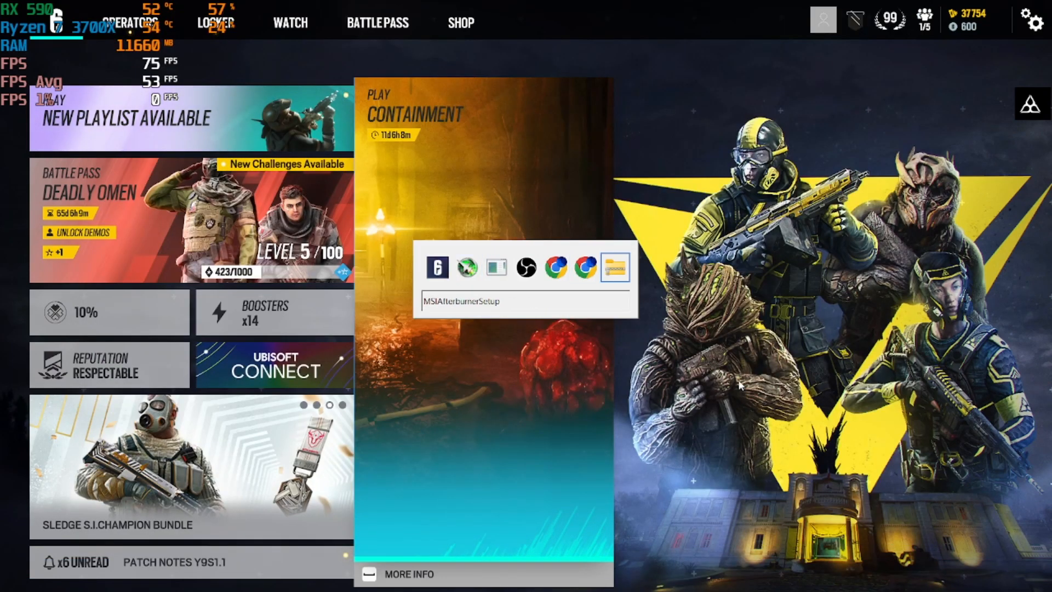
{"action": "left_click", "coordinate": [303, 336]}
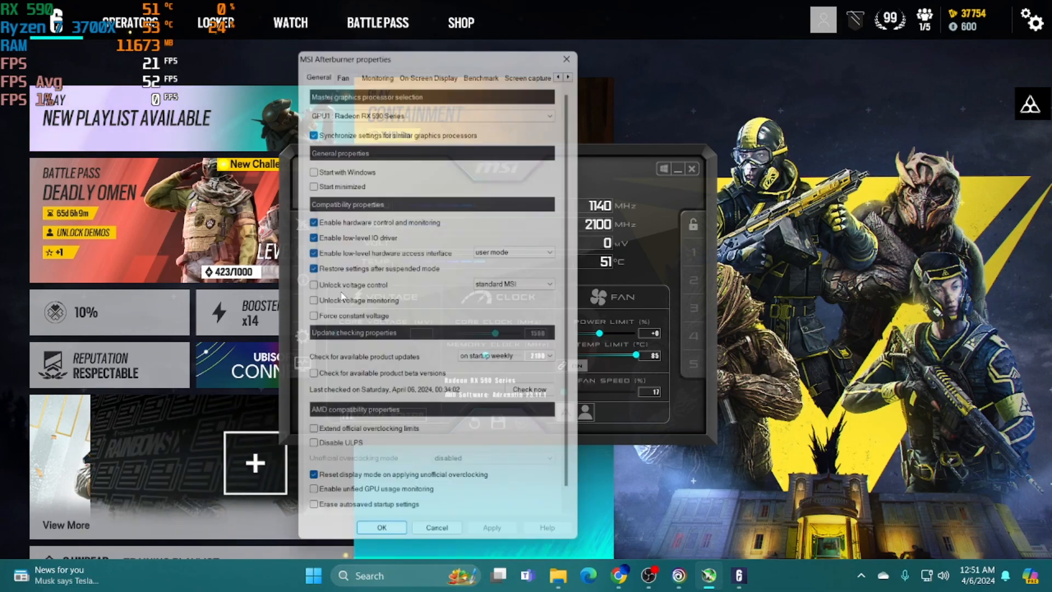
Examine the group name overrides of the GPU temperature, GPU usage, CPU temperature and CPU usage monitoring graphs
{"action": "mouse_move", "coordinate": [559, 163]}
{"action": "left_mouse_down"}
{"action": "mouse_move", "coordinate": [556, 182]}
{"action": "mouse_move", "coordinate": [561, 160]}
{"action": "left_mouse_up"}
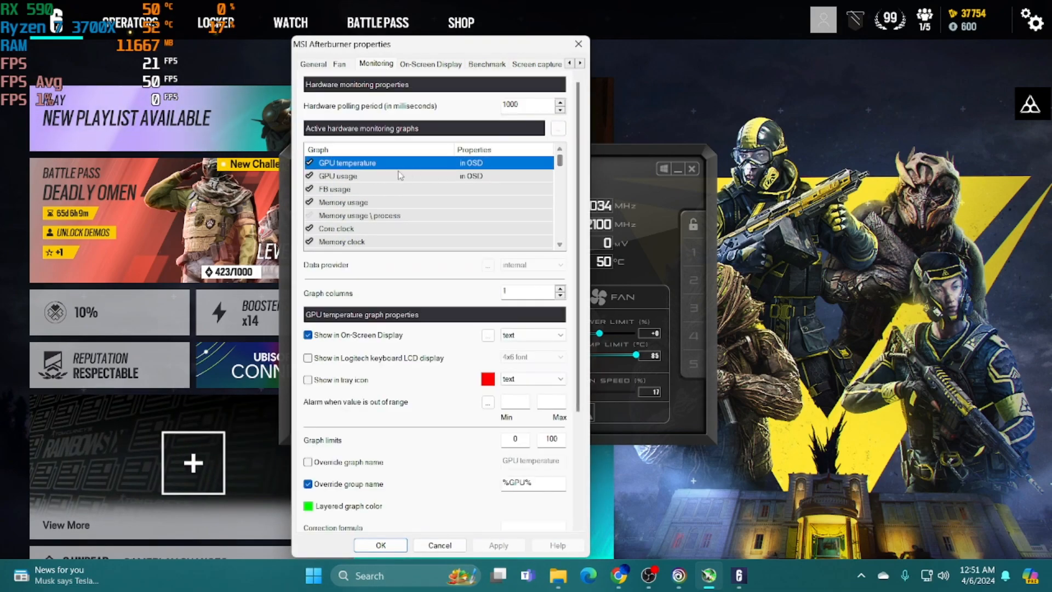
{"action": "left_click", "coordinate": [376, 177]}
{"action": "left_click", "coordinate": [376, 166]}
{"action": "left_click", "coordinate": [373, 176]}
{"action": "left_click", "coordinate": [377, 166]}
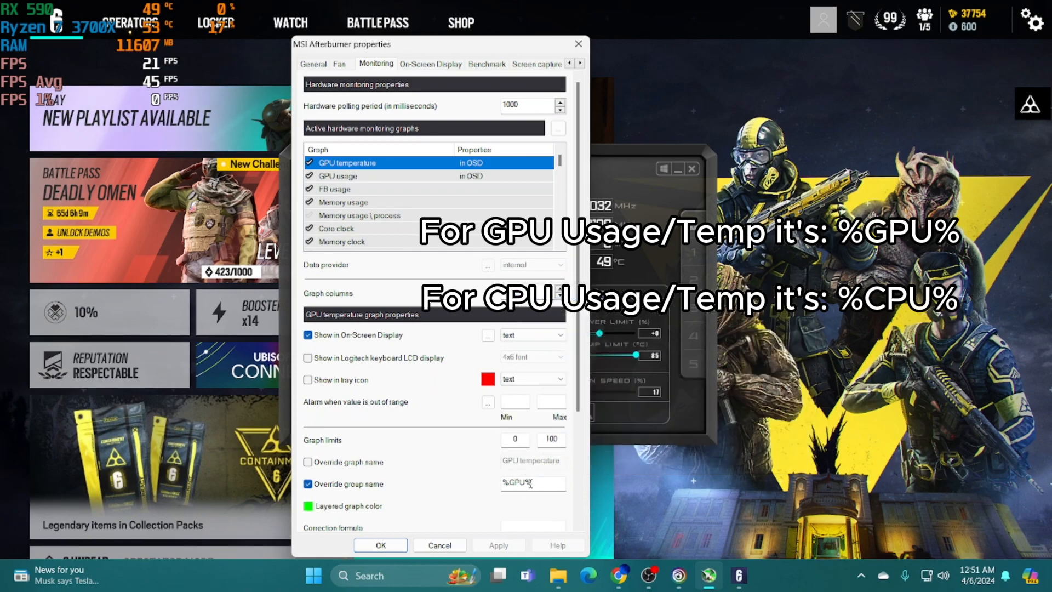
{"action": "left_click", "coordinate": [383, 176]}
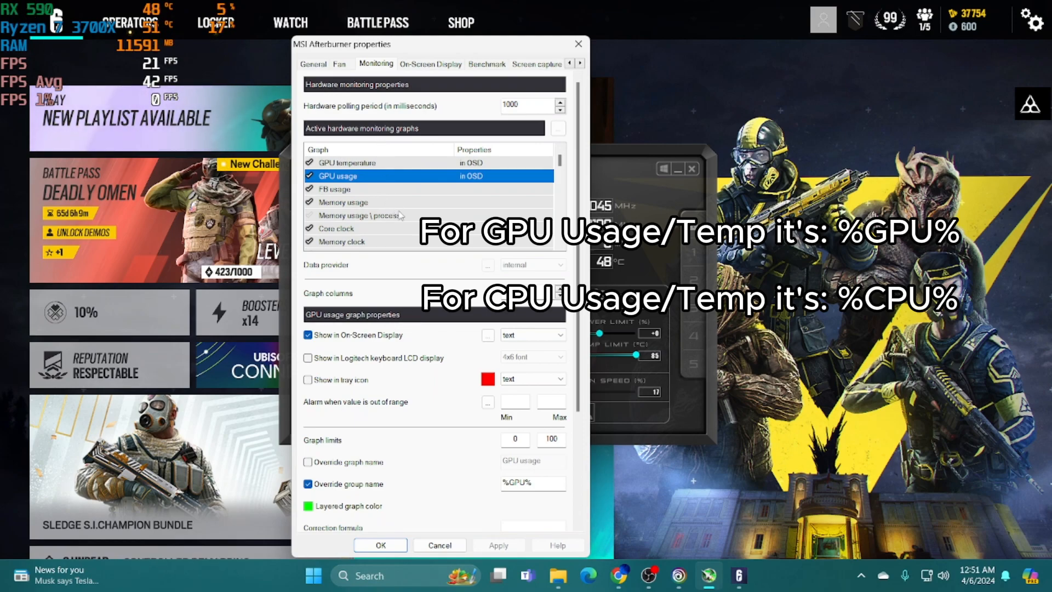
{"action": "scroll", "coordinate": [367, 235], "scroll_direction": "down", "scroll_amount": 7}
{"action": "left_click", "coordinate": [367, 235]}
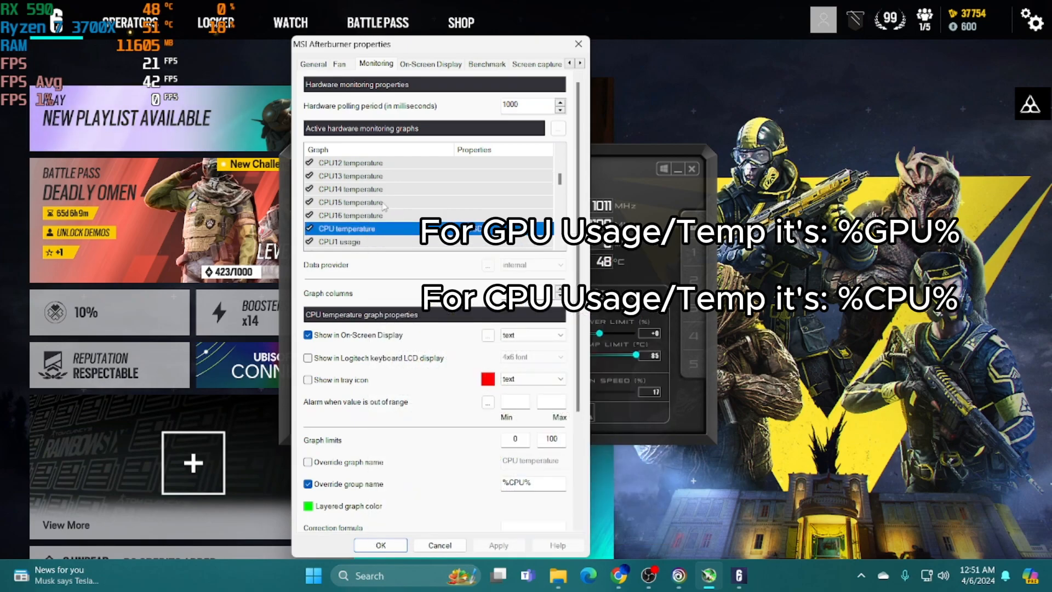
{"action": "scroll", "coordinate": [366, 213], "scroll_direction": "down", "scroll_amount": 4}
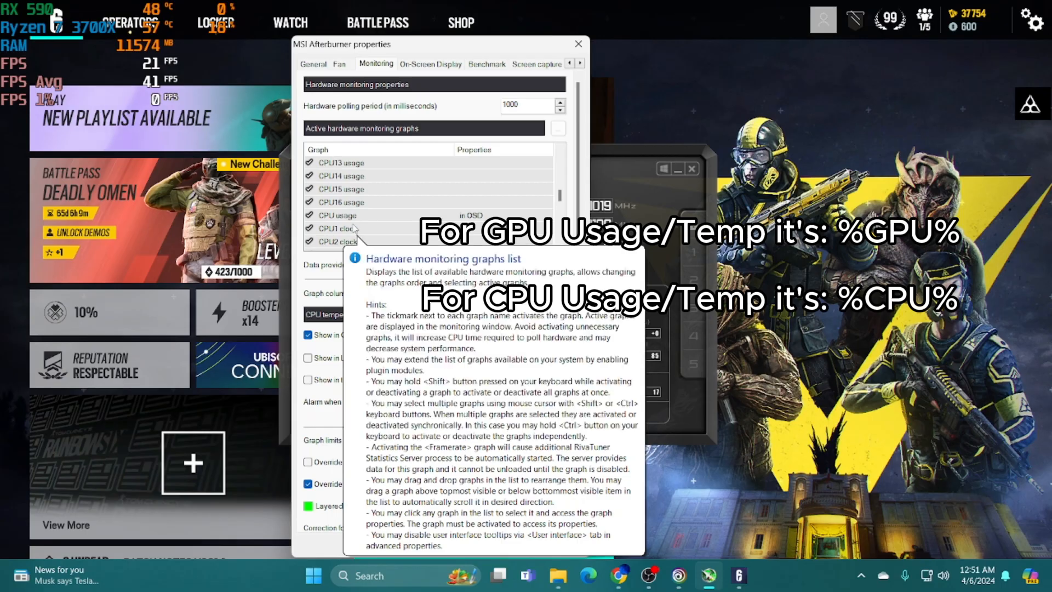
{"action": "left_click", "coordinate": [342, 215]}
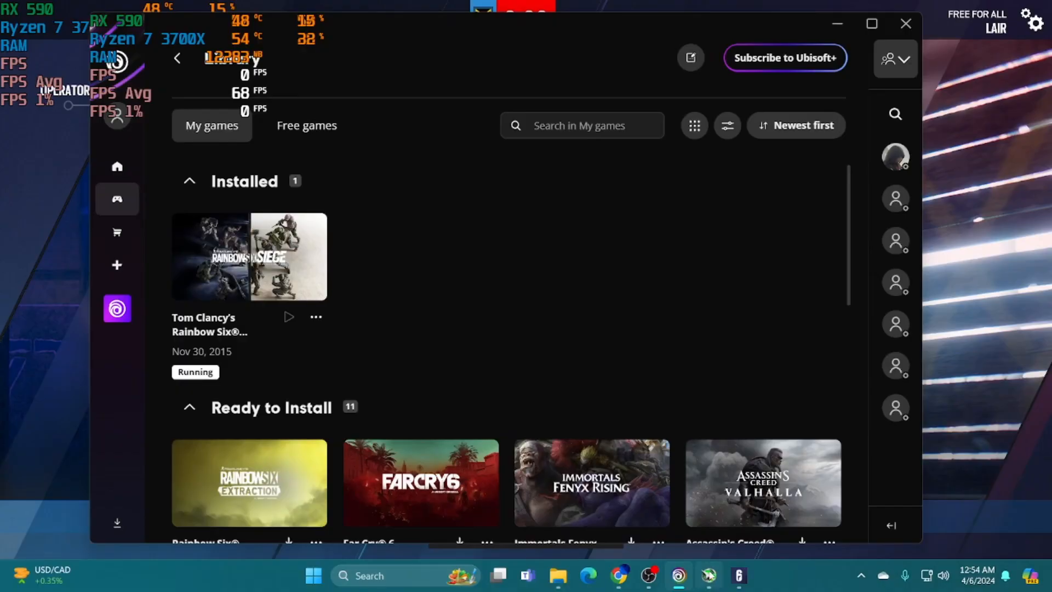
Set MSI Afterburner's Toggle On-Screen Display hotkey to Alt + P, confirm the properties, and return to the game
{"action": "left_click", "coordinate": [709, 575]}
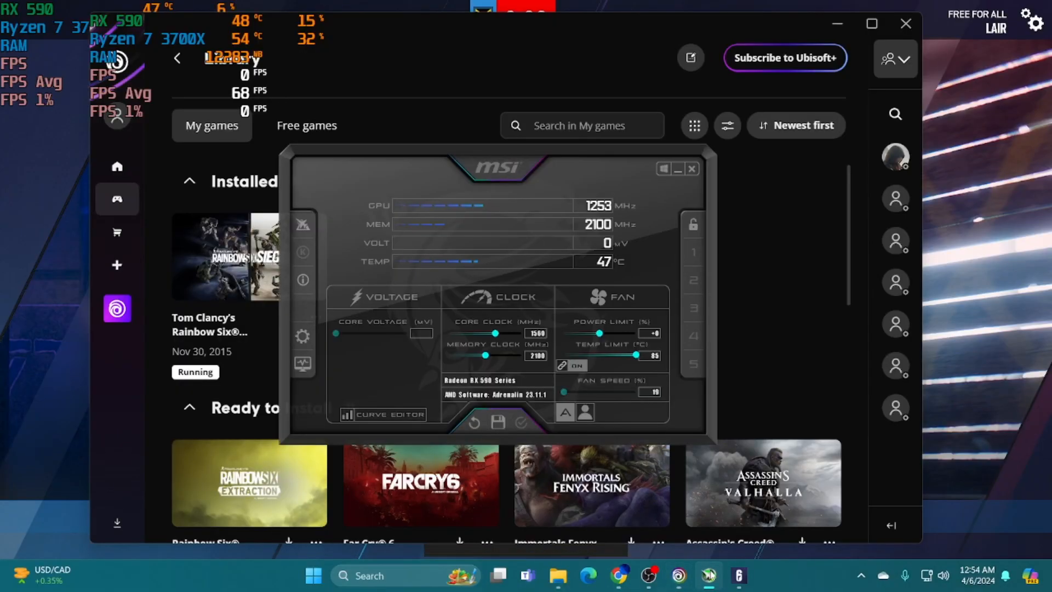
{"action": "left_click", "coordinate": [302, 336]}
{"action": "left_click", "coordinate": [537, 65]}
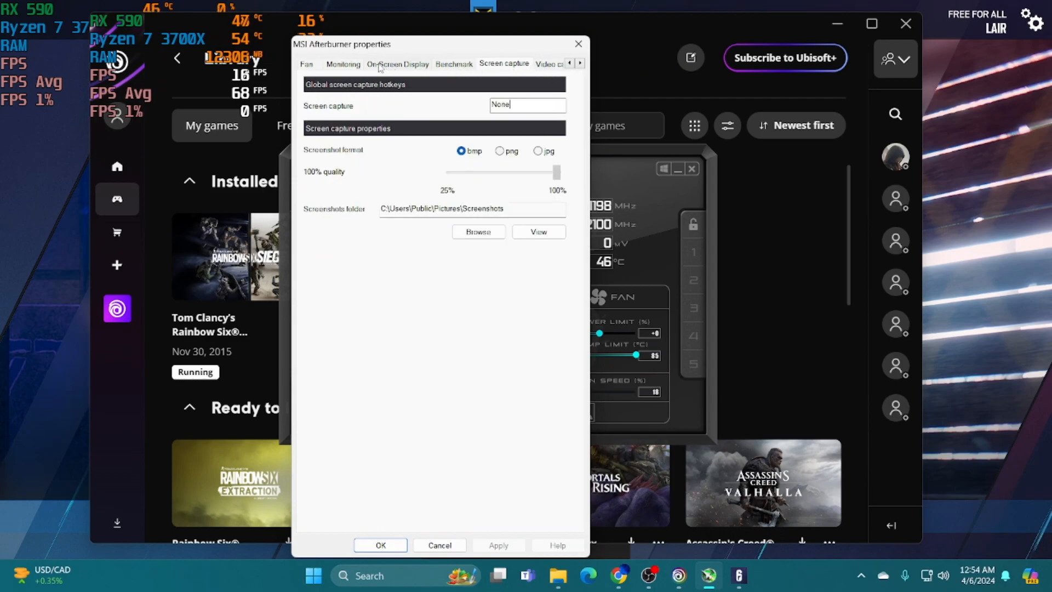
{"action": "left_click", "coordinate": [383, 64]}
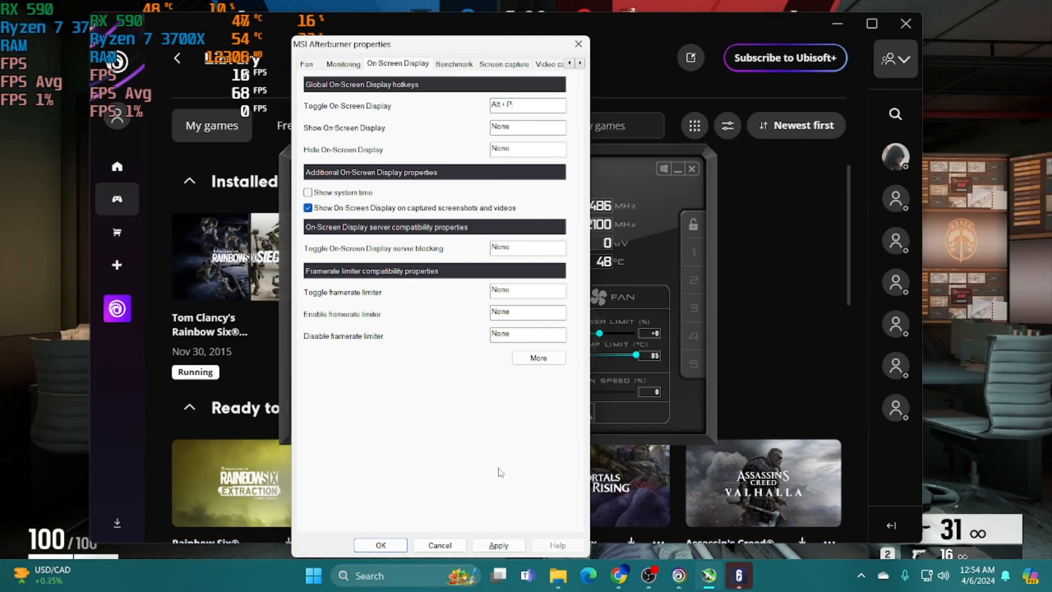
{"action": "left_click", "coordinate": [390, 546]}
{"action": "left_click", "coordinate": [76, 278]}
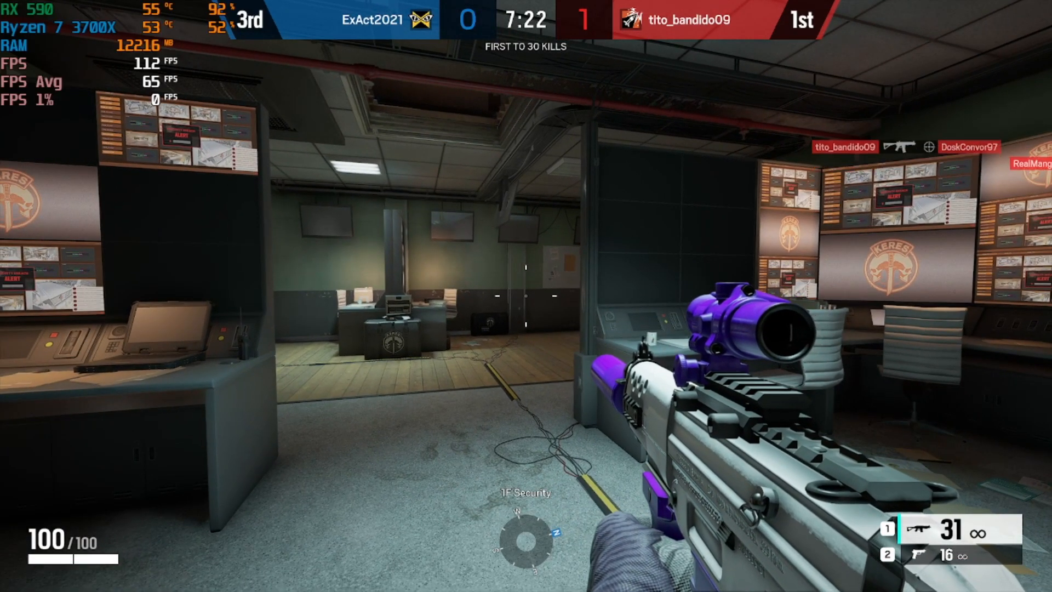
{"action": "key", "text": "w"}
{"action": "key", "text": "shift"}
{"action": "key", "text": "w"}
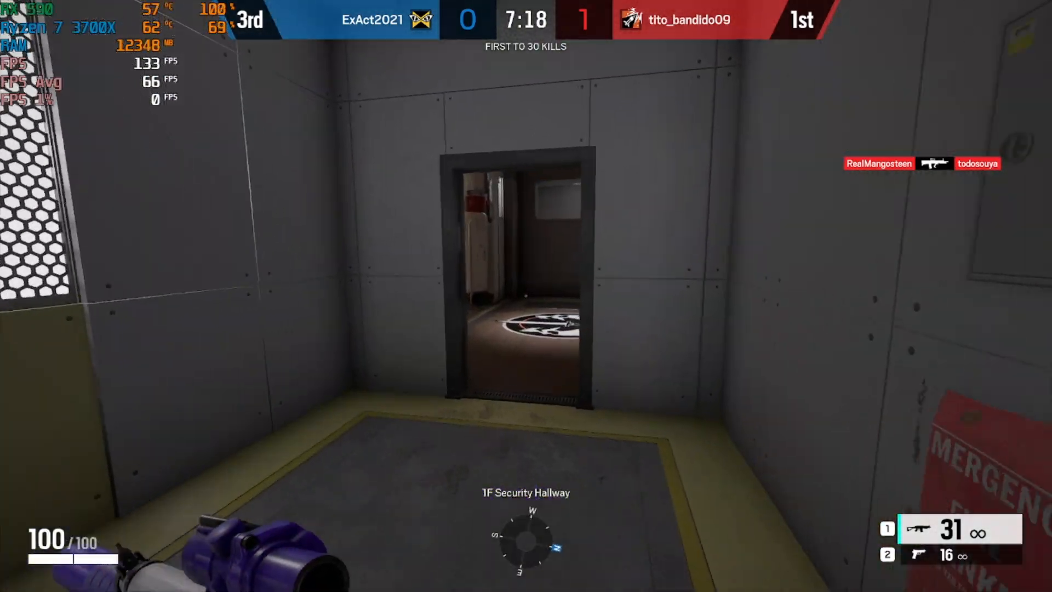
{"action": "key", "text": "w"}
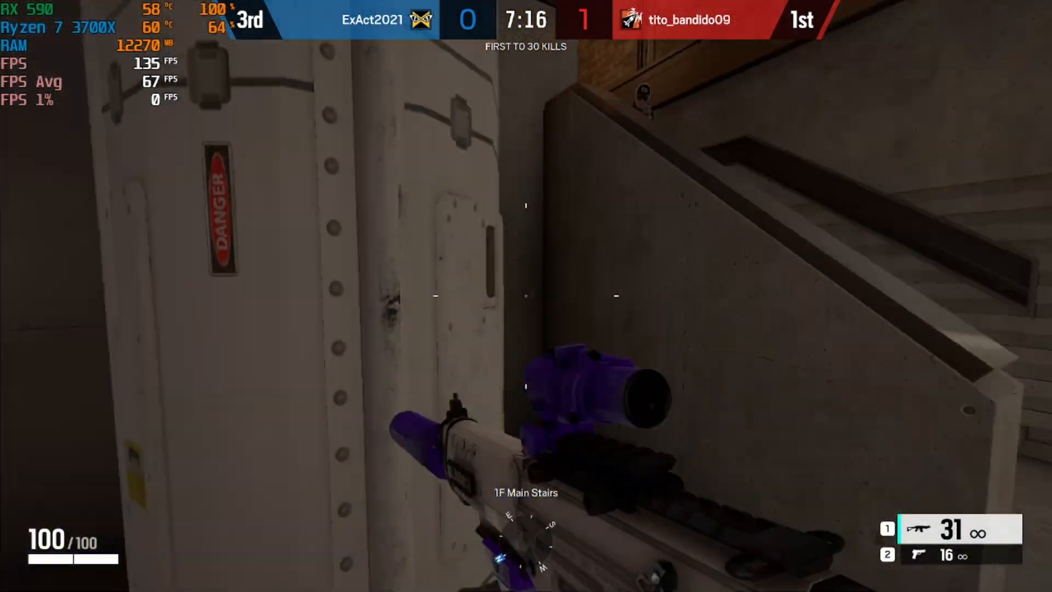
{"action": "right_click", "coordinate": [526, 296]}
{"action": "left_click", "coordinate": [526, 296]}
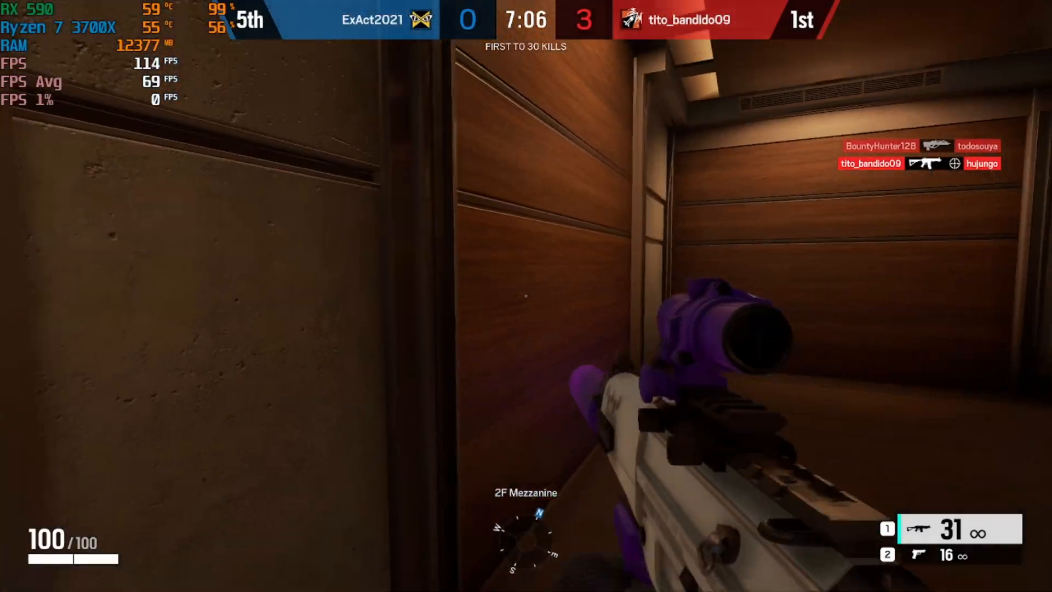
{"action": "key", "text": "w"}
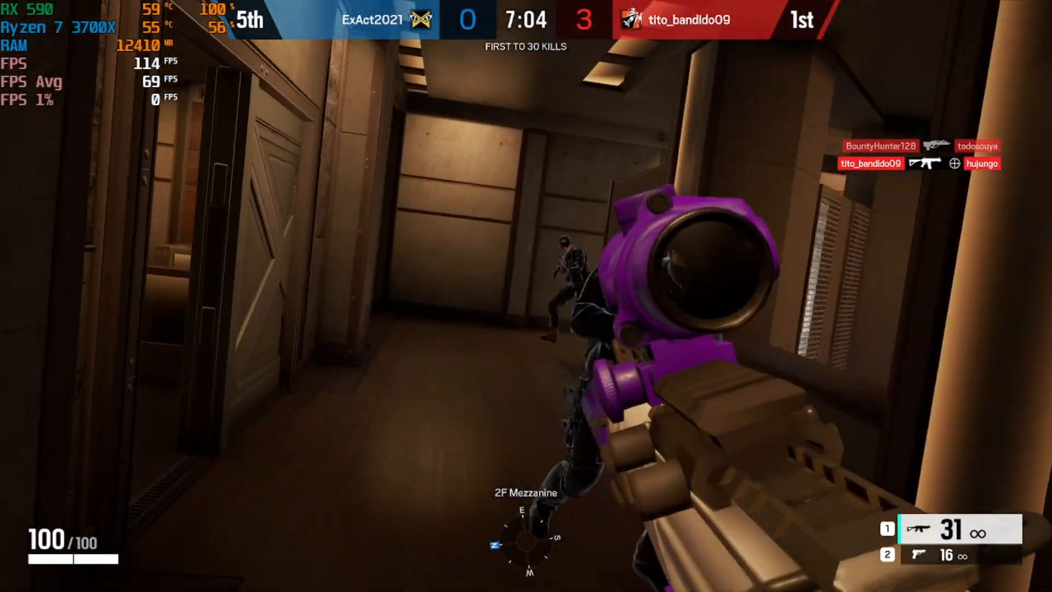
{"action": "left_click", "coordinate": [526, 296]}
{"action": "right_click", "coordinate": [526, 296]}
{"action": "left_click", "coordinate": [526, 296]}
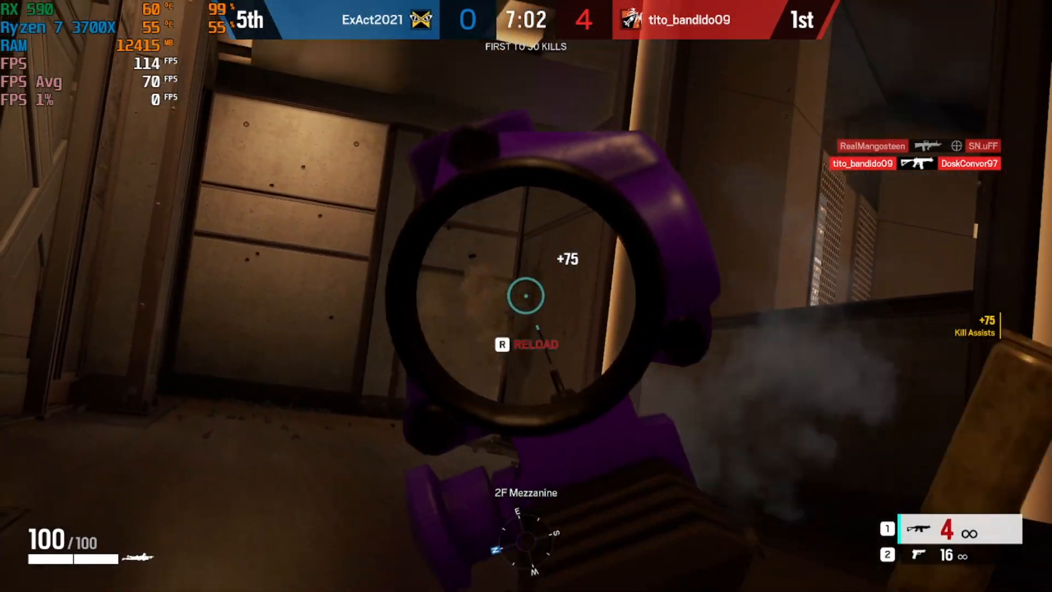
{"action": "left_click", "coordinate": [526, 296]}
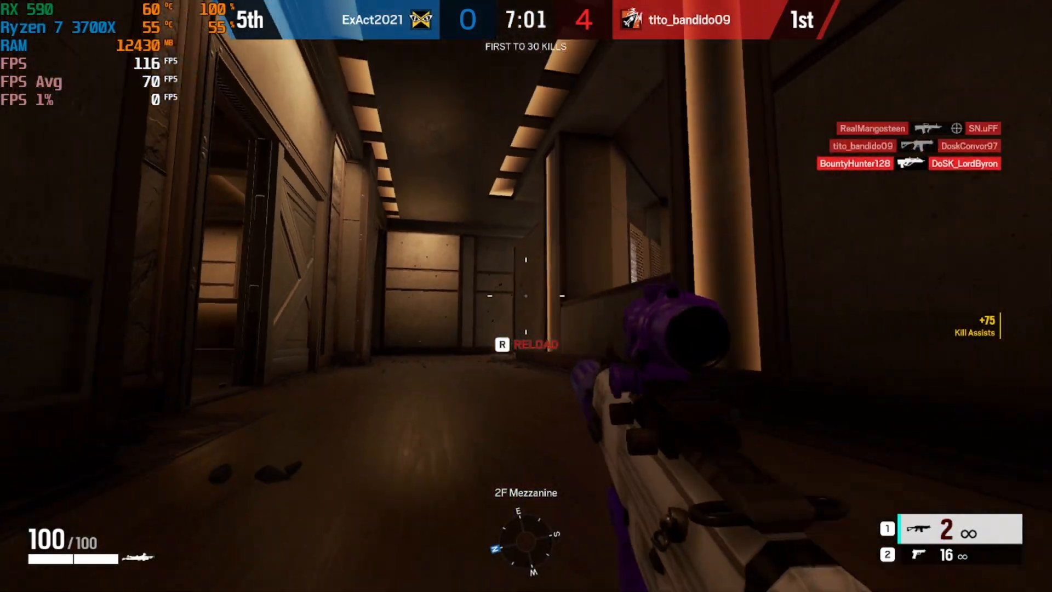
{"action": "left_click", "coordinate": [526, 296]}
{"action": "key", "text": "w"}
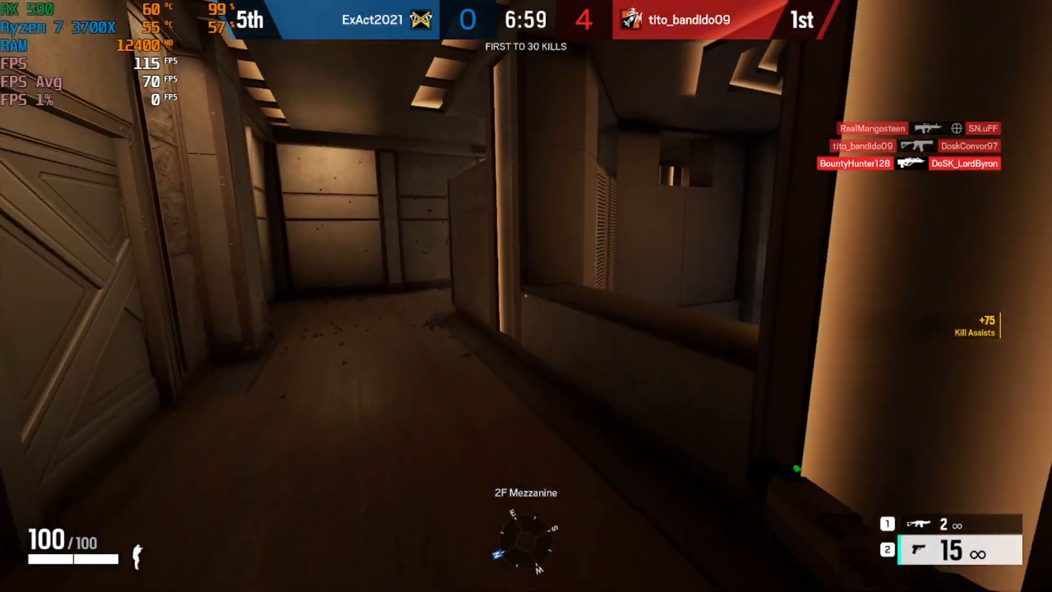
Move through the match map's rooms and hallways to examine the overlay's GPU, CPU, RAM and FPS statistics during gameplay
{"action": "key", "text": "w"}
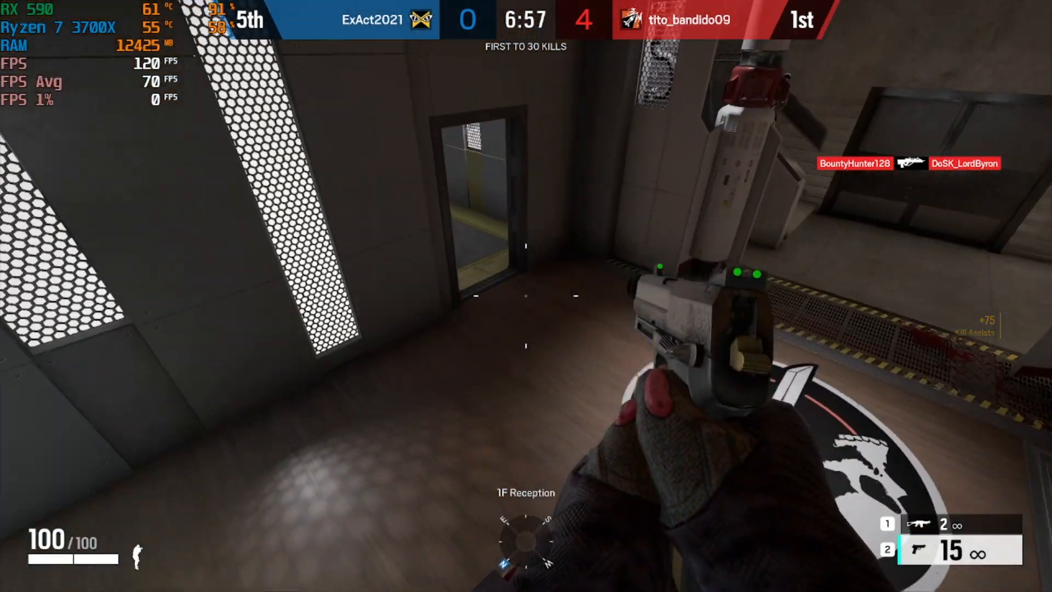
{"action": "key", "text": "space"}
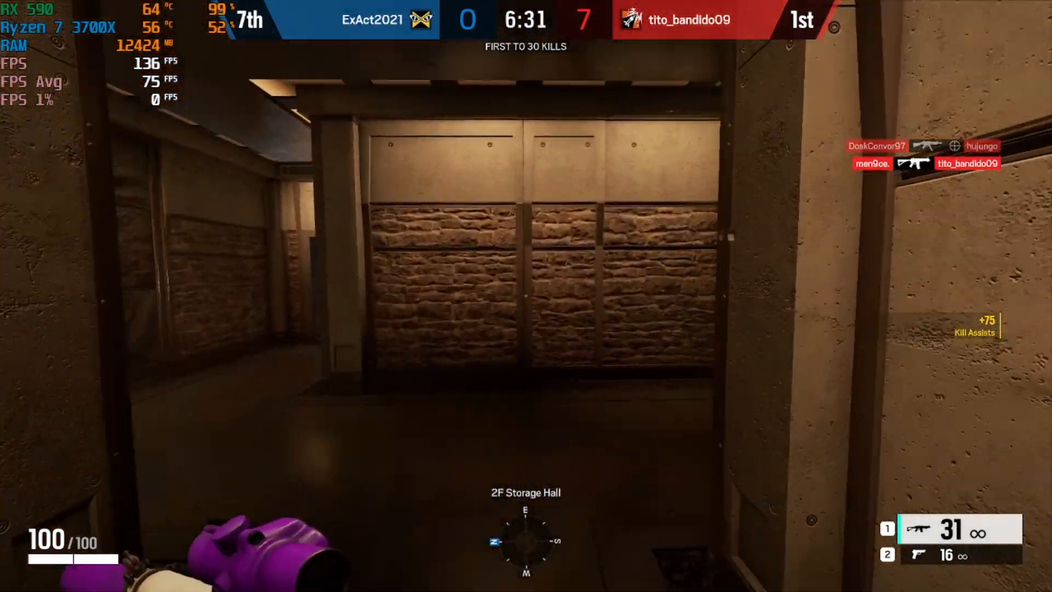
{"action": "key", "text": "w"}
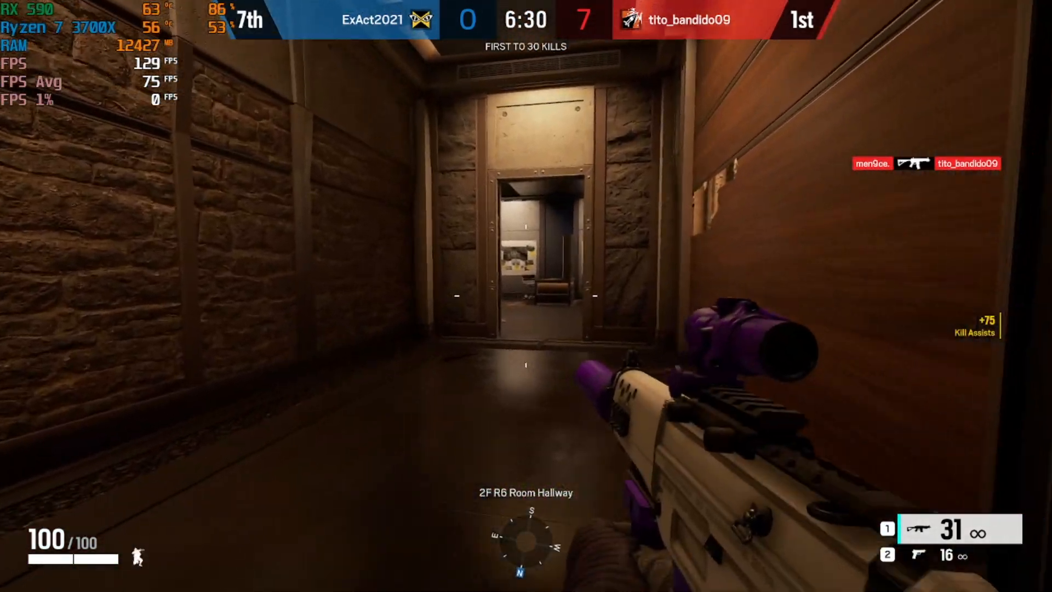
{"action": "key", "text": "w"}
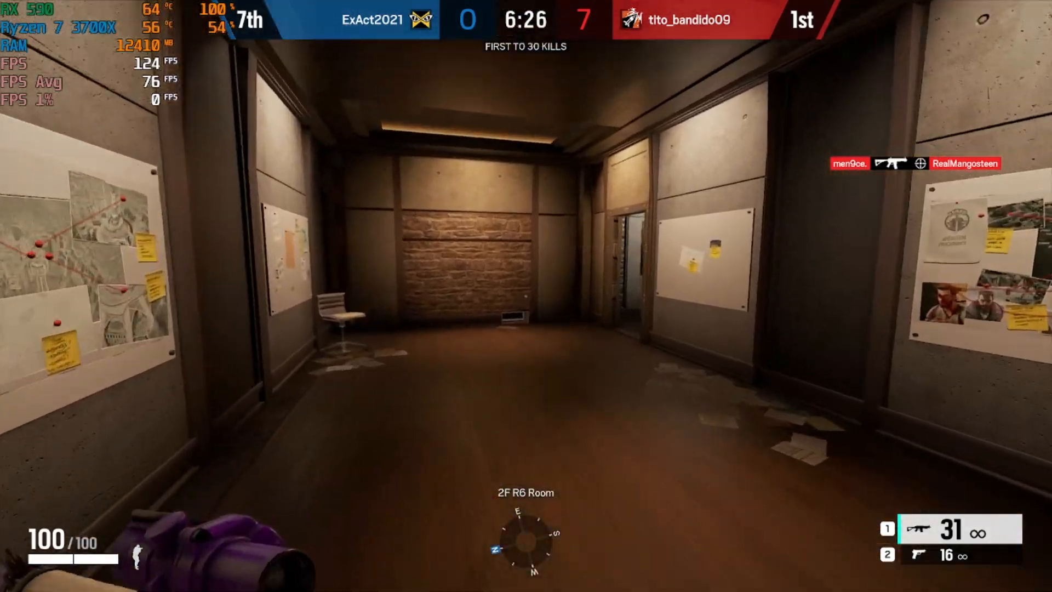
{"action": "key", "text": "w"}
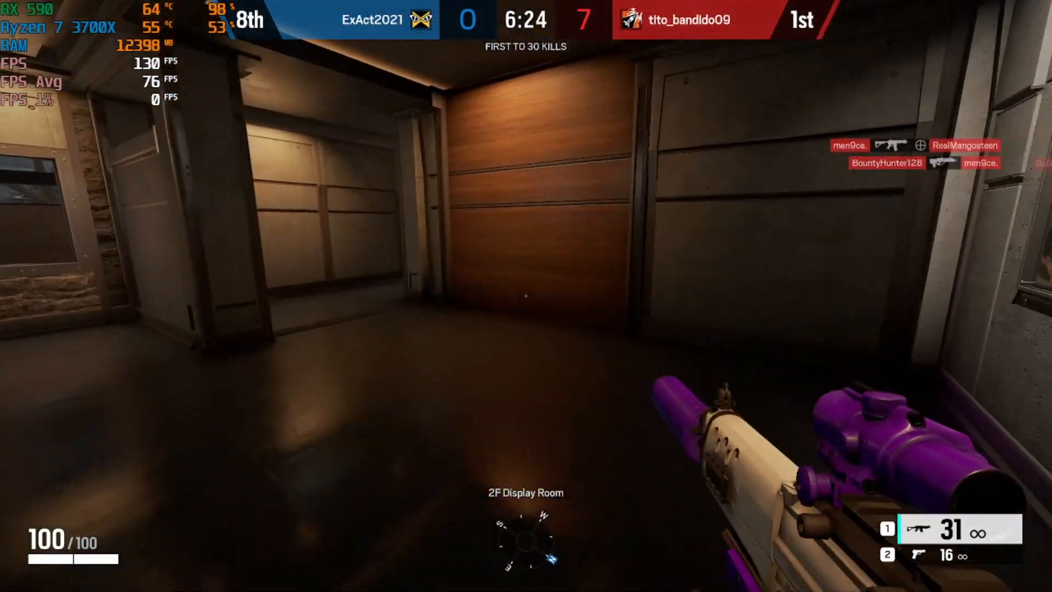
{"action": "key", "text": "w"}
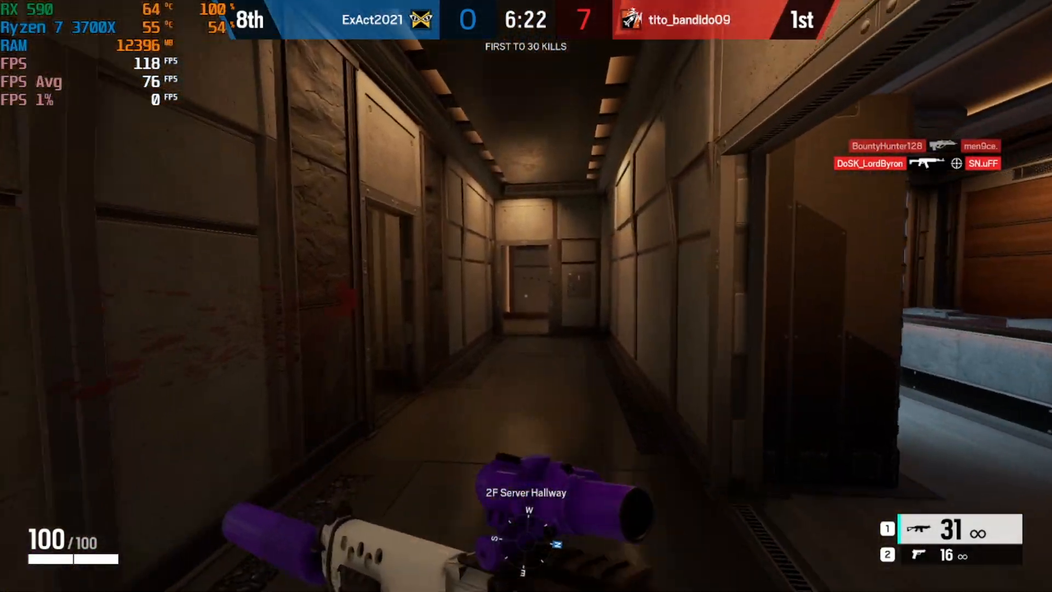
{"action": "key", "text": "w"}
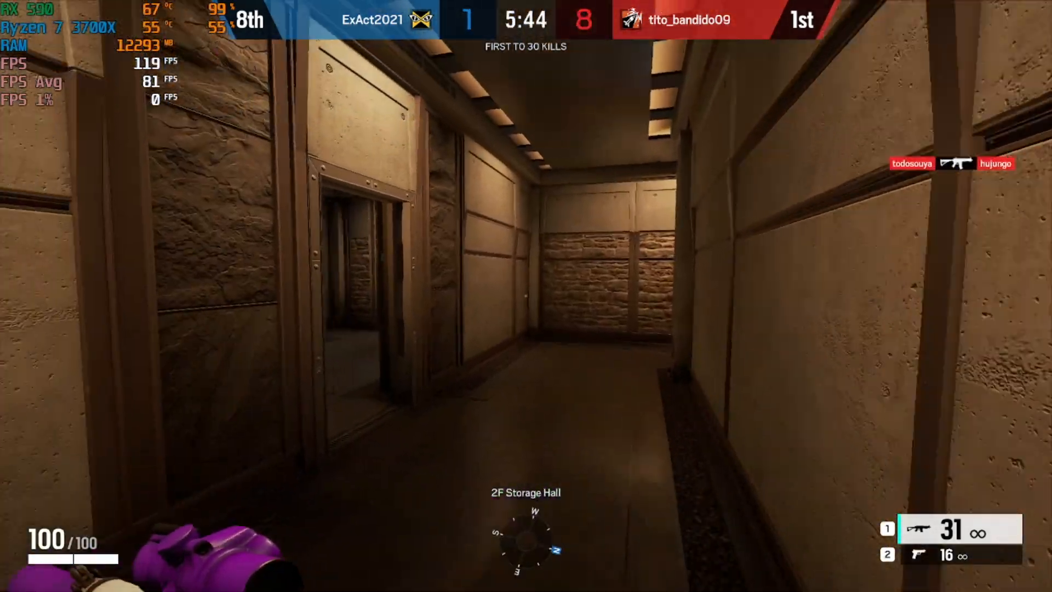
{"action": "key", "text": "w"}
{"action": "key", "text": "w"}
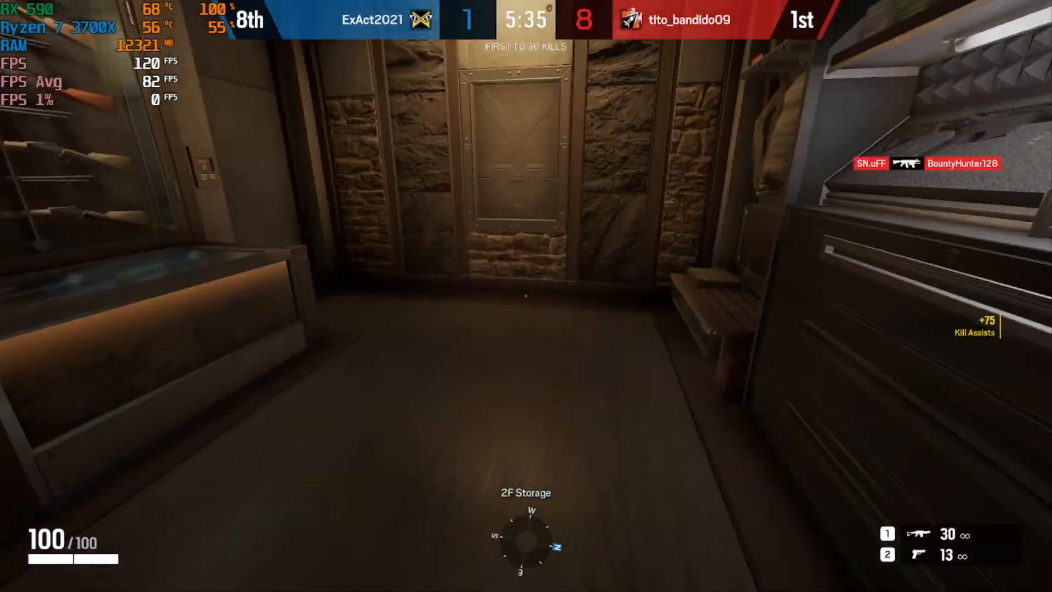
Aim and fire the rifle around the 2F Storage area and switch to the sidearm, observing the overlay statistics during combat
{"action": "key", "text": "w"}
{"action": "right_click", "coordinate": [526, 296]}
{"action": "left_click", "coordinate": [527, 296]}
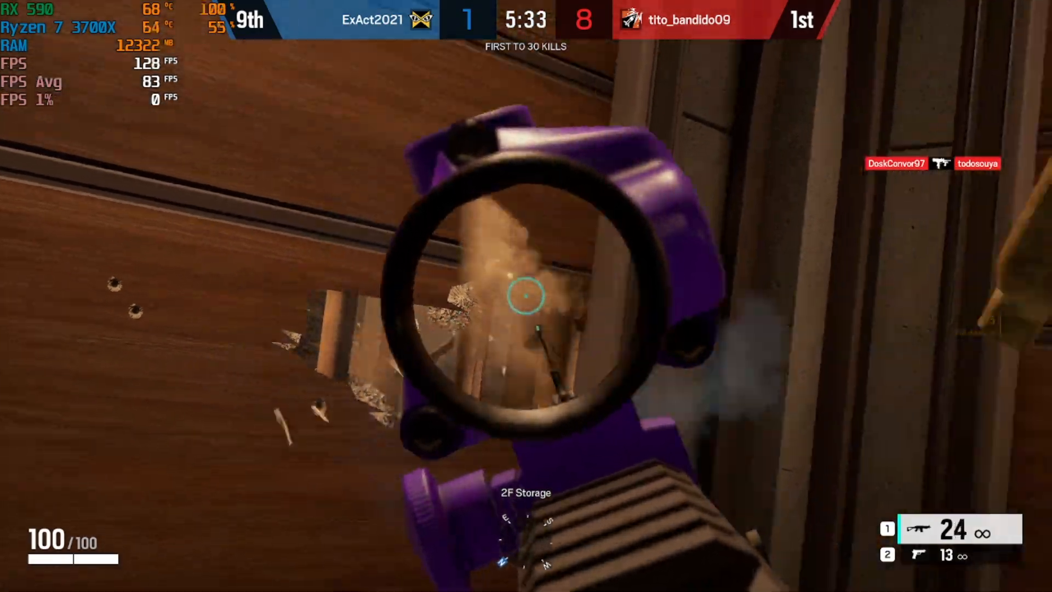
{"action": "key", "text": "w"}
{"action": "key", "text": "w"}
{"action": "right_click", "coordinate": [526, 296]}
{"action": "left_click", "coordinate": [526, 296]}
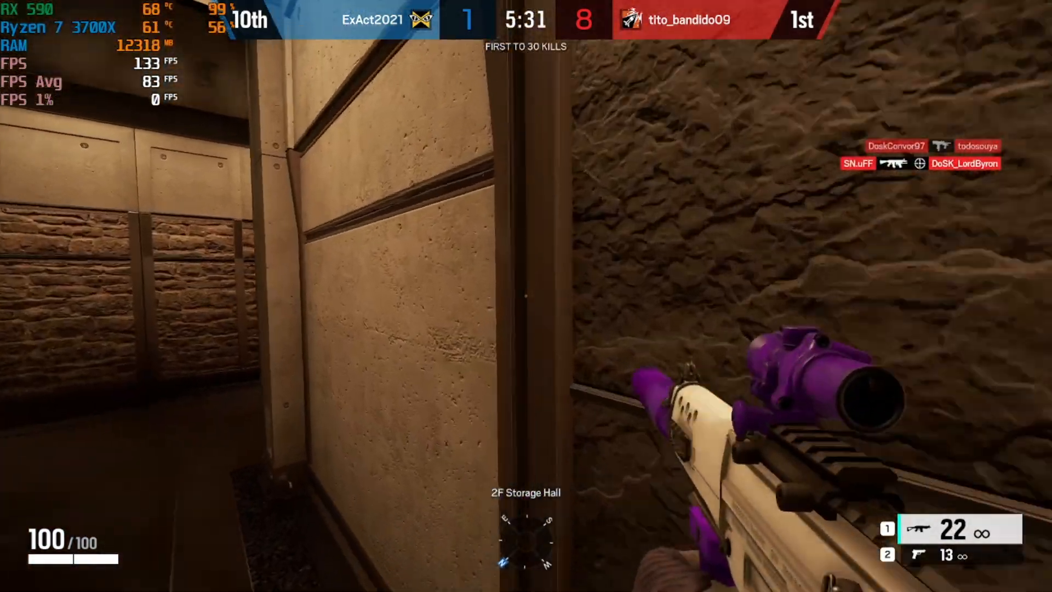
{"action": "right_click", "coordinate": [526, 296]}
{"action": "left_click", "coordinate": [526, 296]}
{"action": "key", "text": "2"}
{"action": "key", "text": "w"}
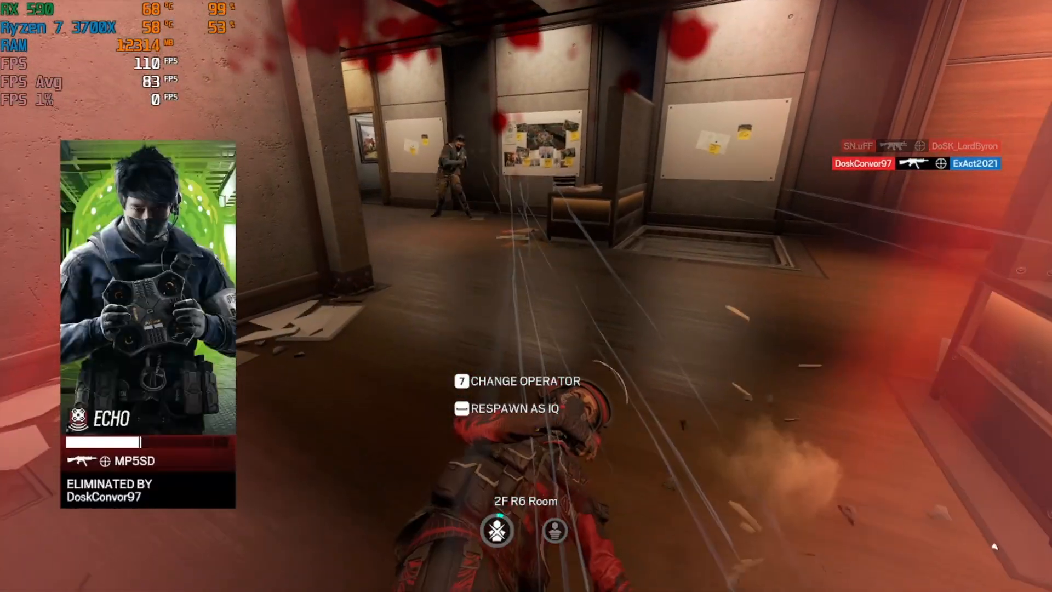
Quit Rainbow Six Siege from the running match and confirm leaving the game
{"action": "key", "text": "Escape"}
{"action": "left_click", "coordinate": [921, 172]}
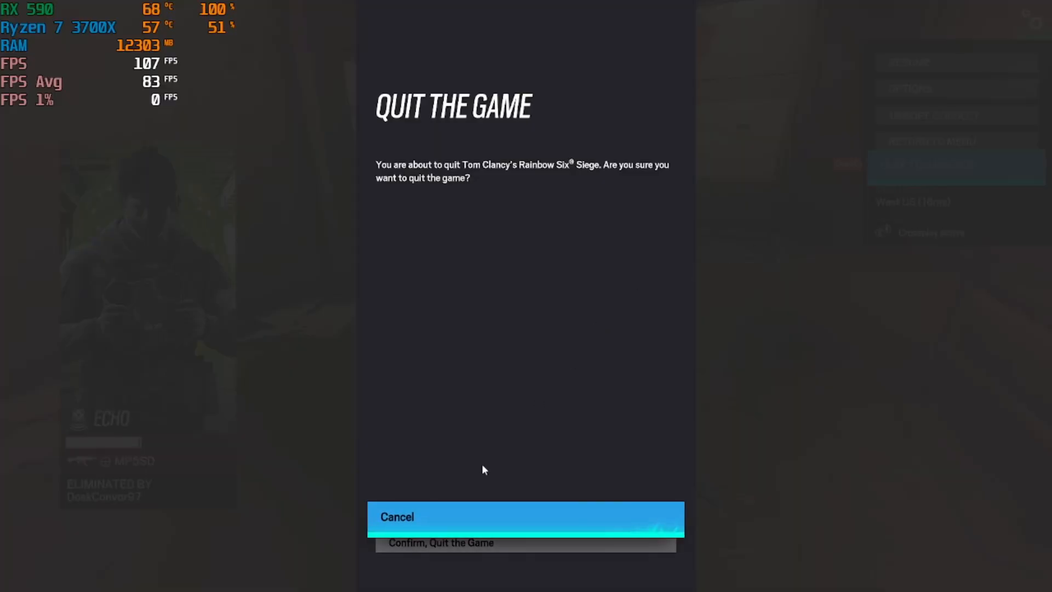
{"action": "left_click", "coordinate": [477, 543]}
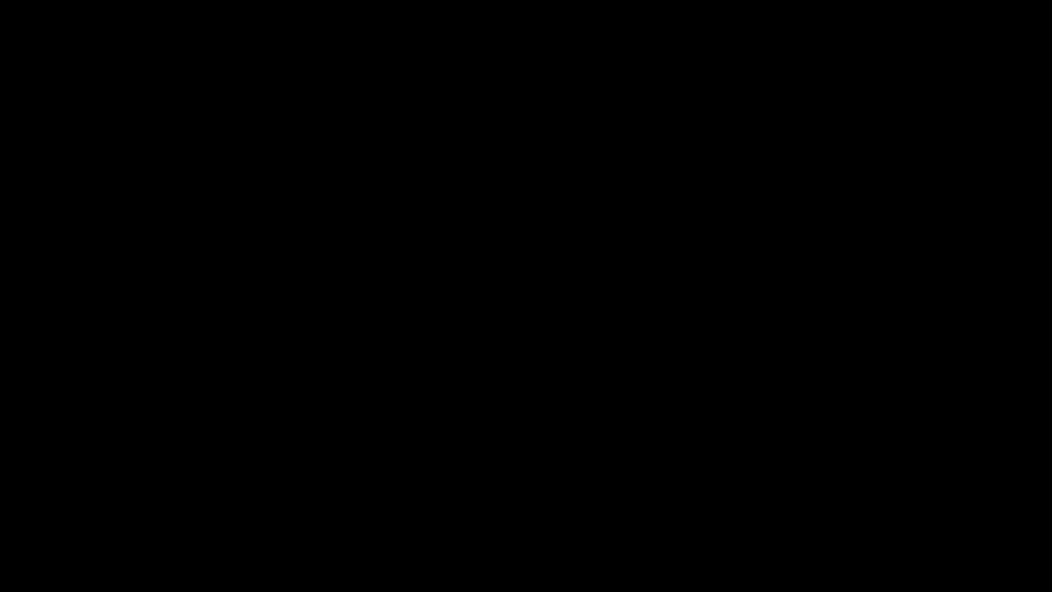